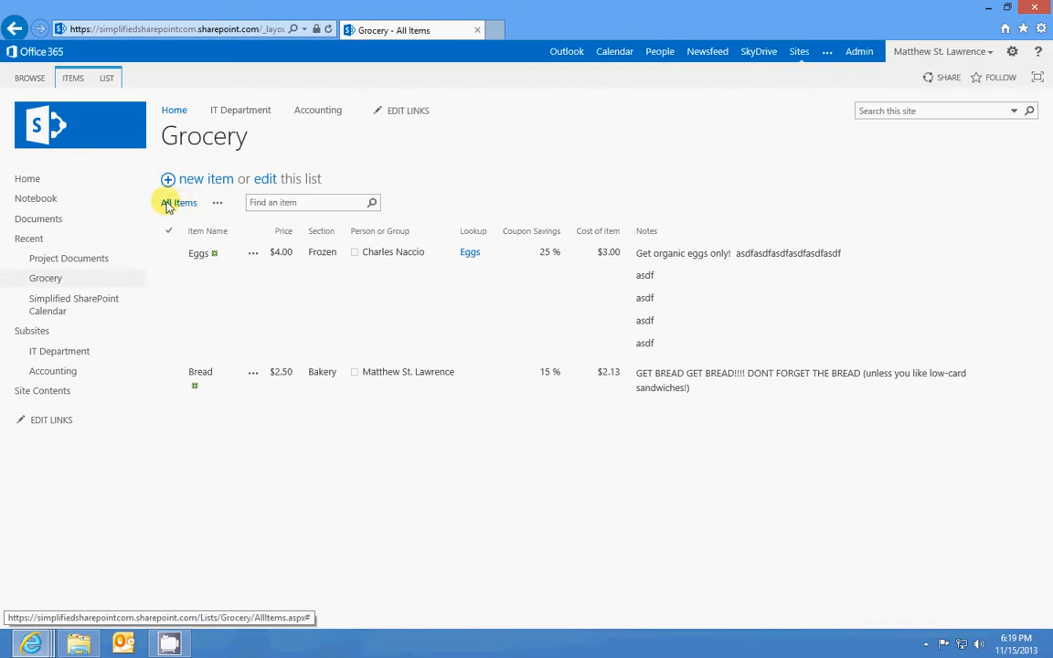
Reach the View Type page for the Grocery list via Create View, after cancelling once.
click(218, 203)
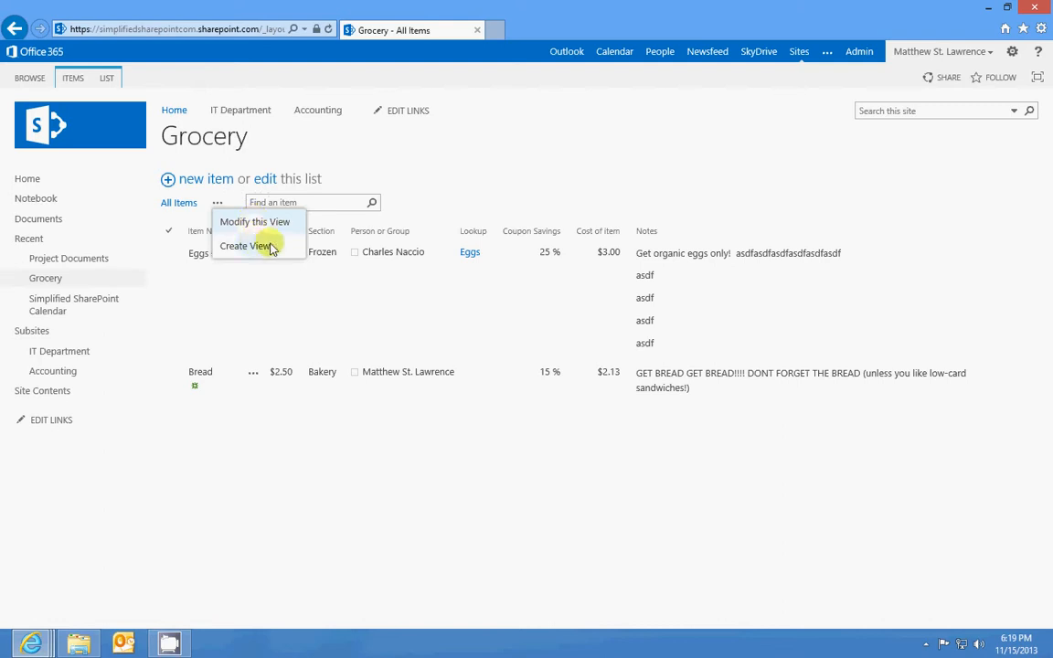
click(256, 247)
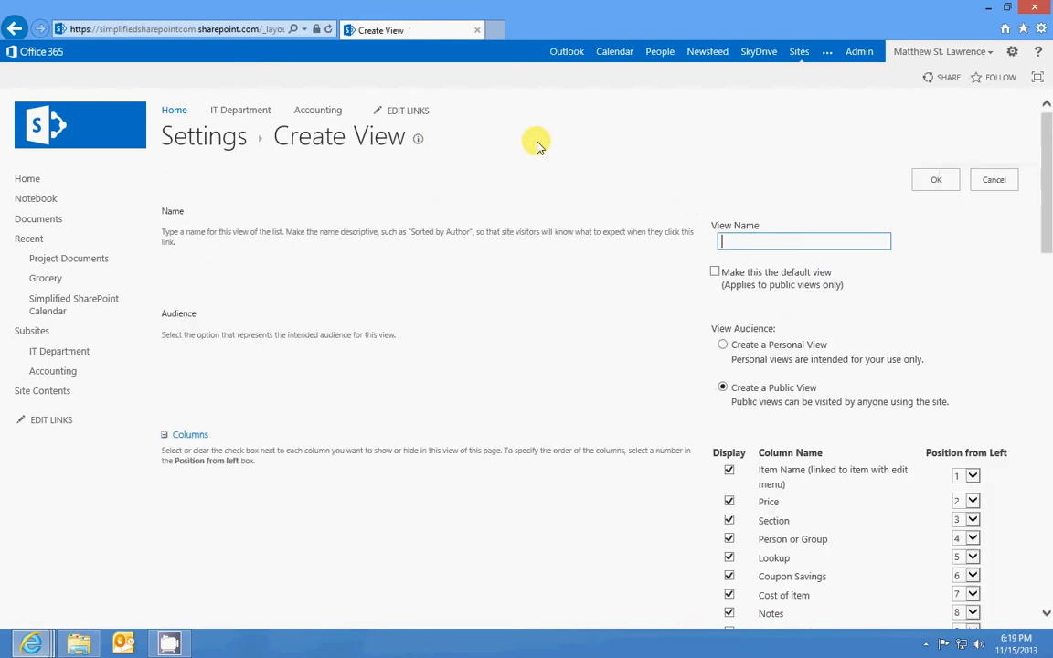
click(1001, 178)
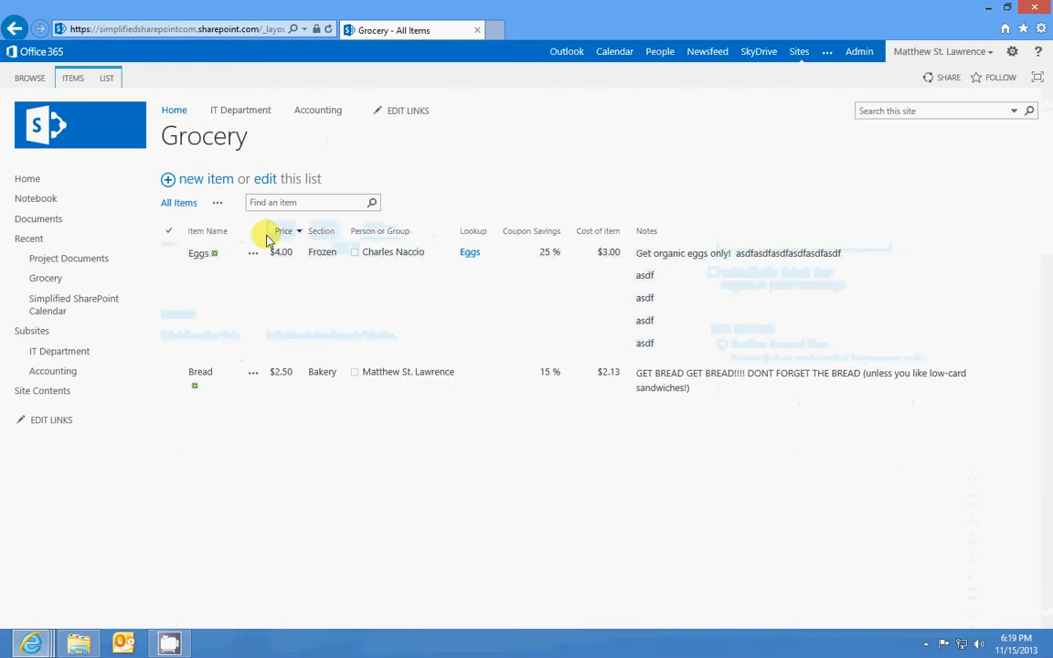
click(217, 202)
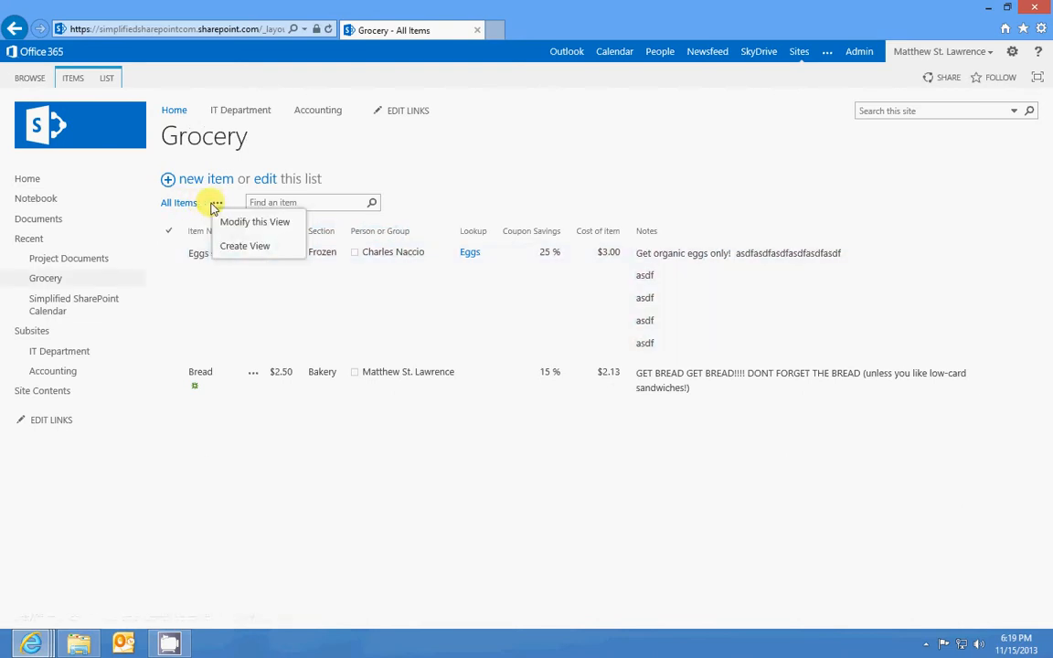
click(247, 245)
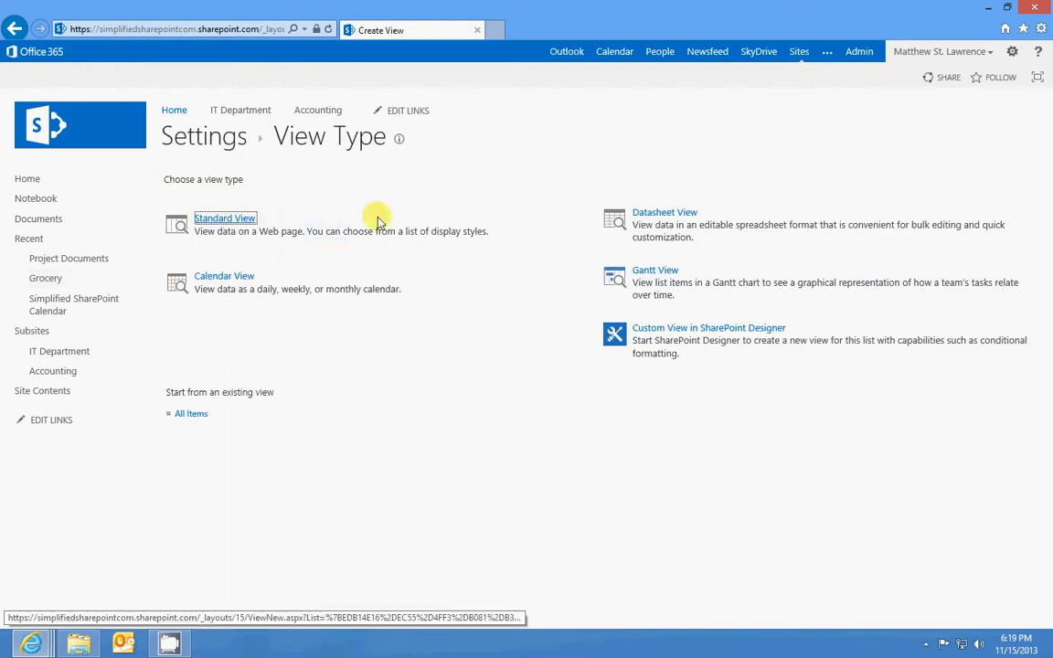
Choose Standard View and name the new view 'Item Section Coupon Price'.
click(245, 222)
text(Item Section Coupon Price)
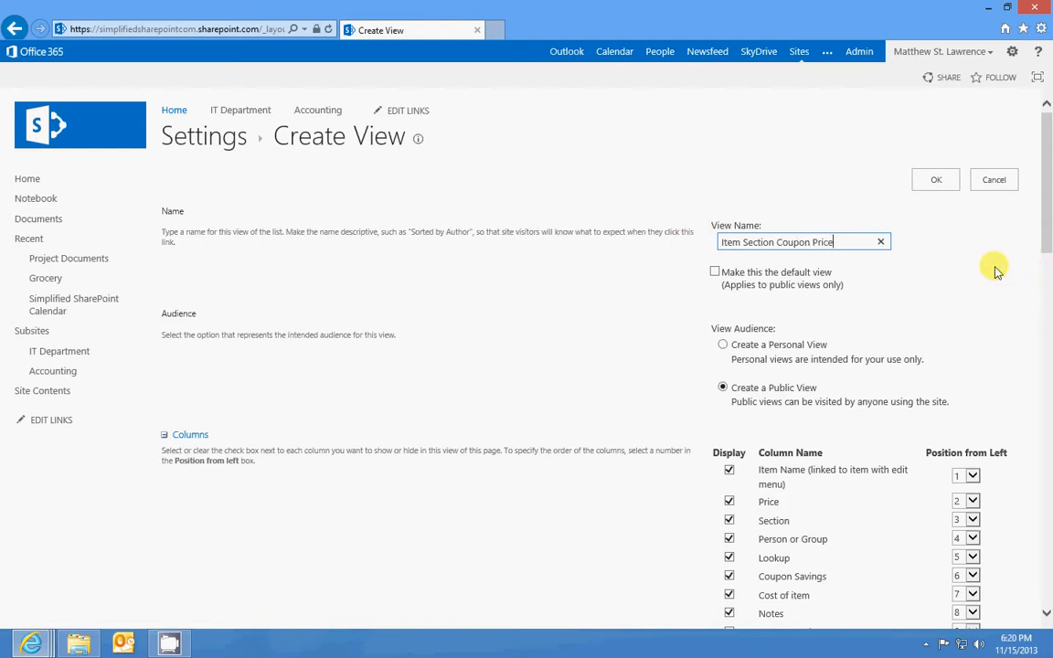
scroll(946, 299, down, 3)
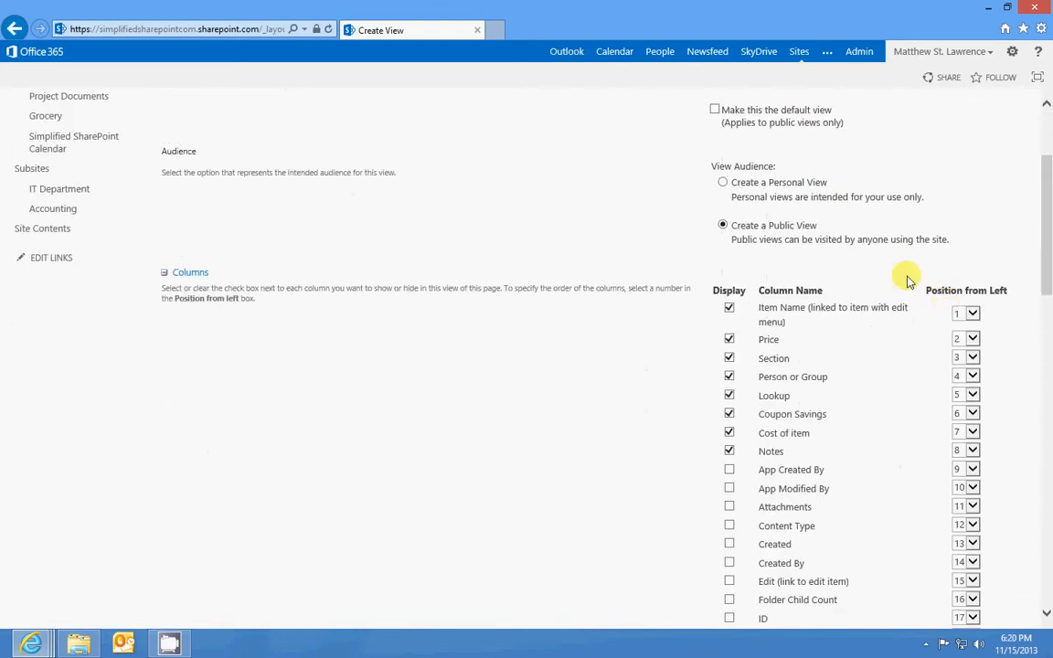
scroll(822, 274, up, 2)
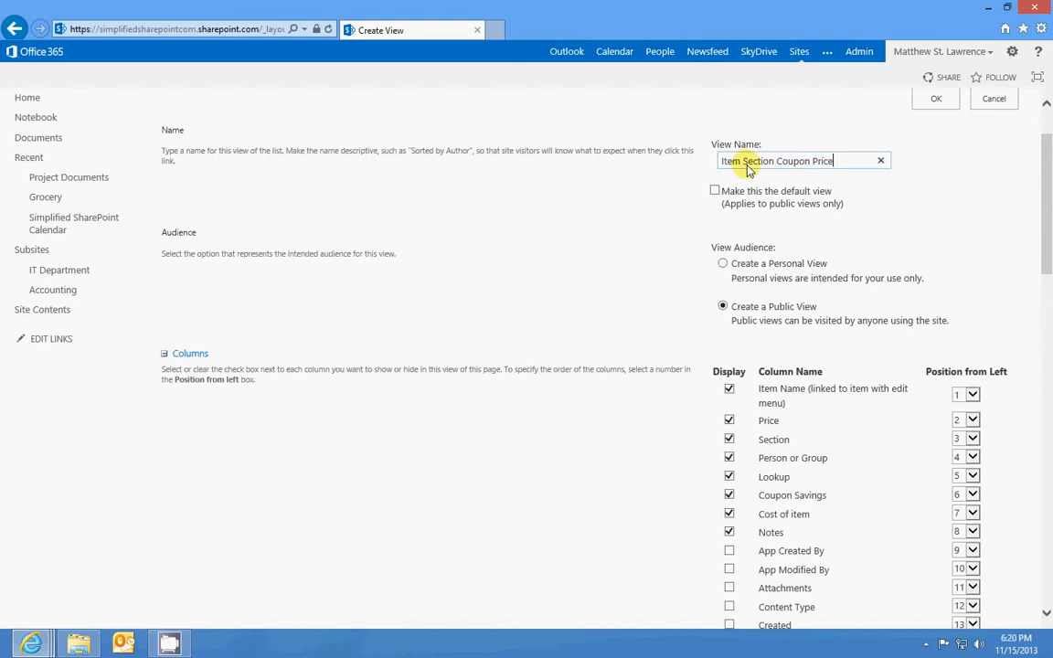
drag(836, 162, 662, 173)
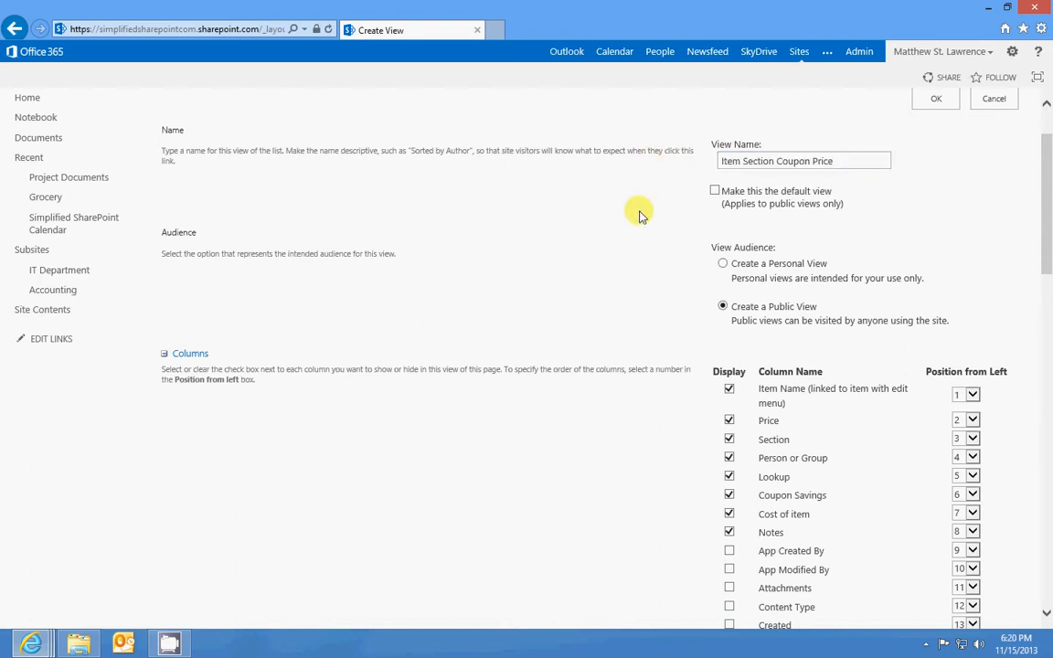
click(602, 183)
scroll(599, 226, down, 2)
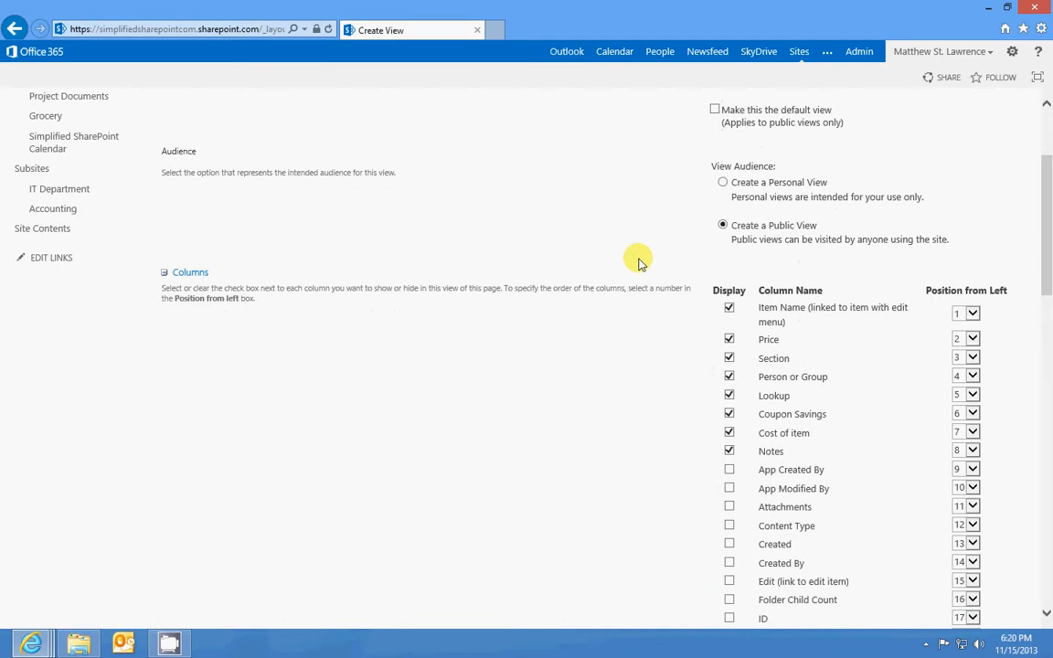
scroll(638, 264, down, 2)
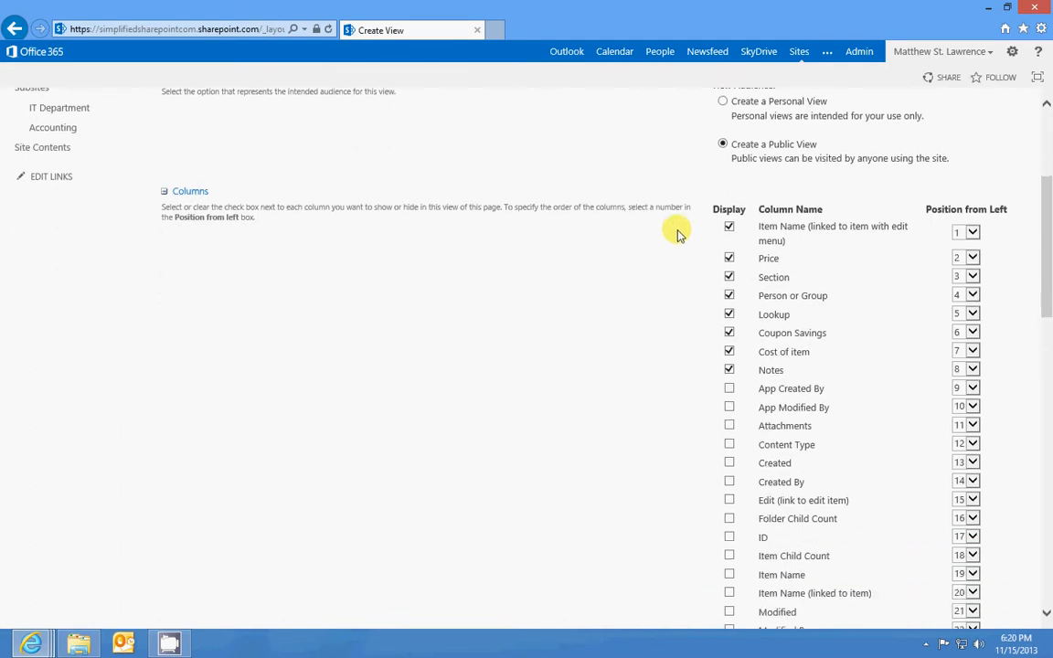
scroll(711, 228, up, 2)
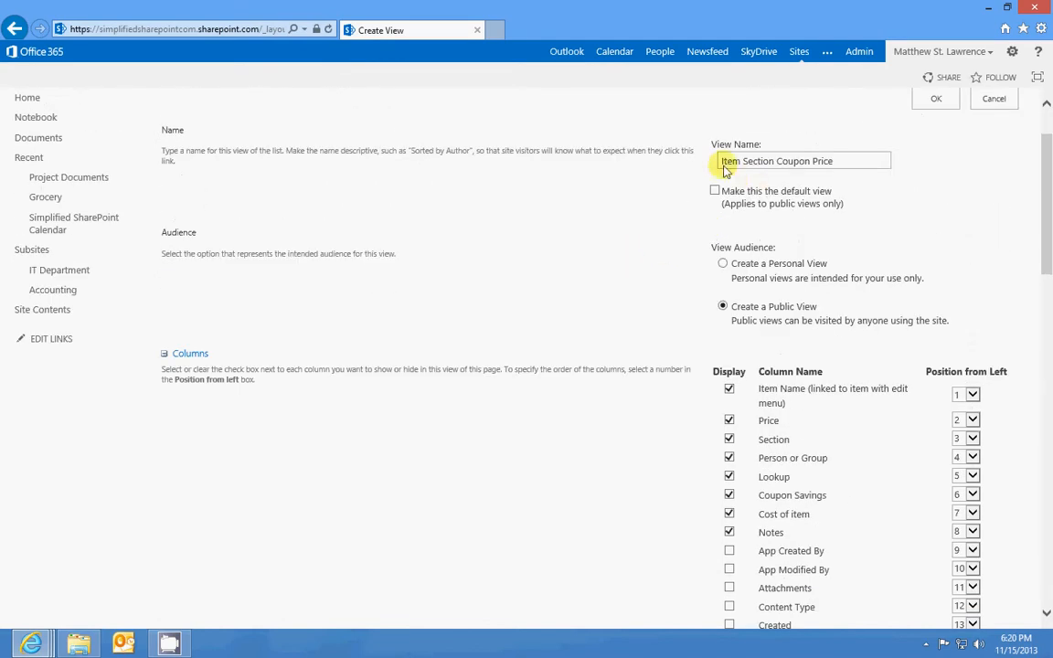
scroll(627, 288, down, 3)
scroll(640, 301, down, 1)
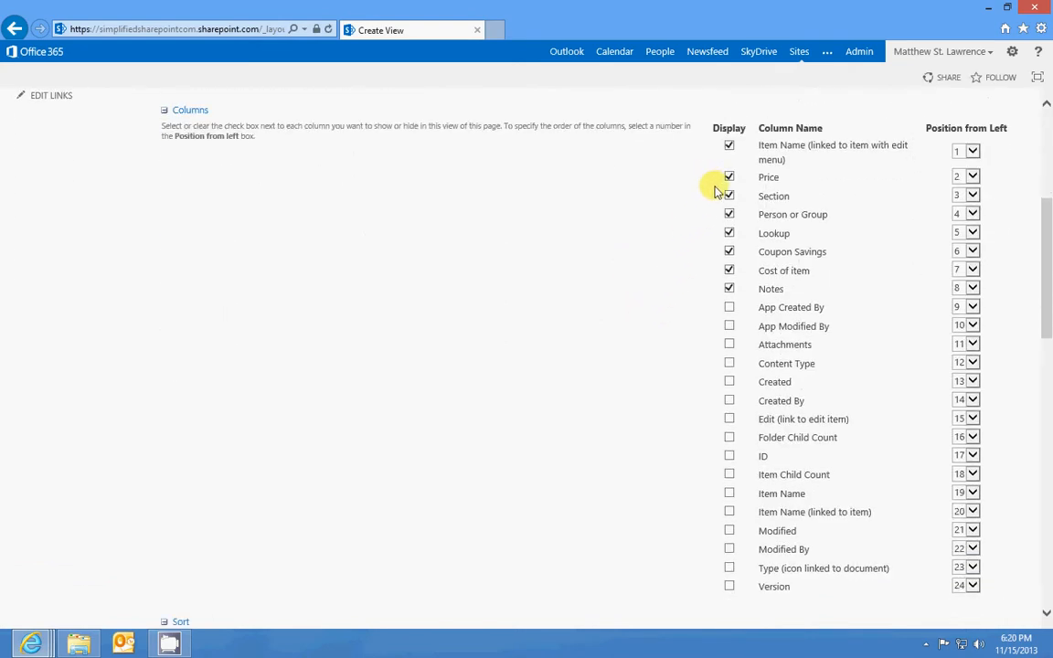
scroll(678, 244, up, 1)
scroll(678, 245, up, 2)
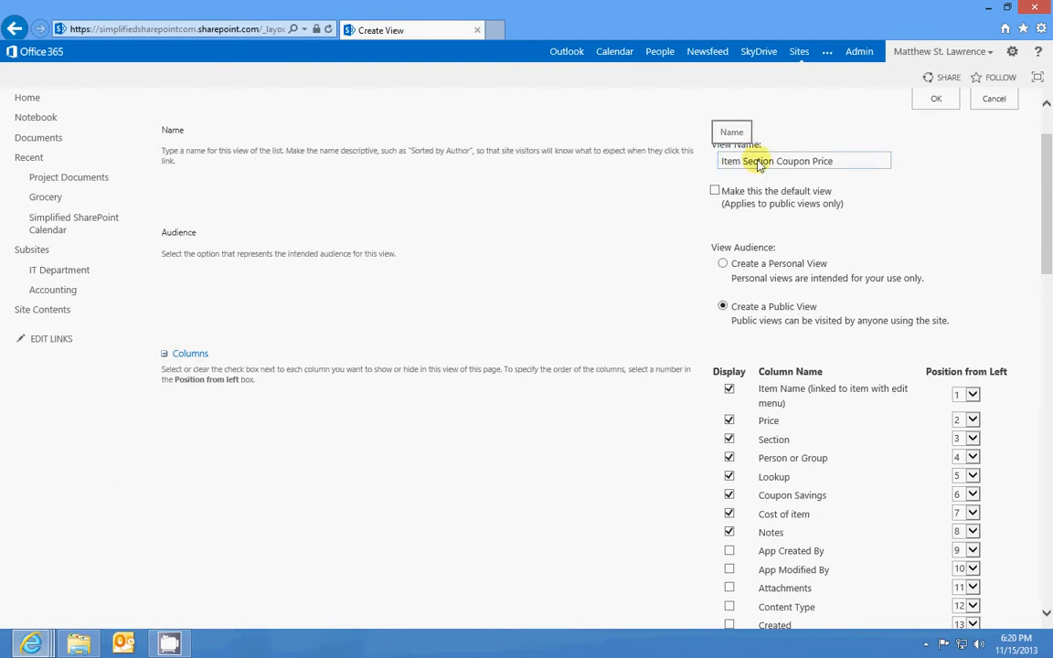
scroll(548, 334, down, 1)
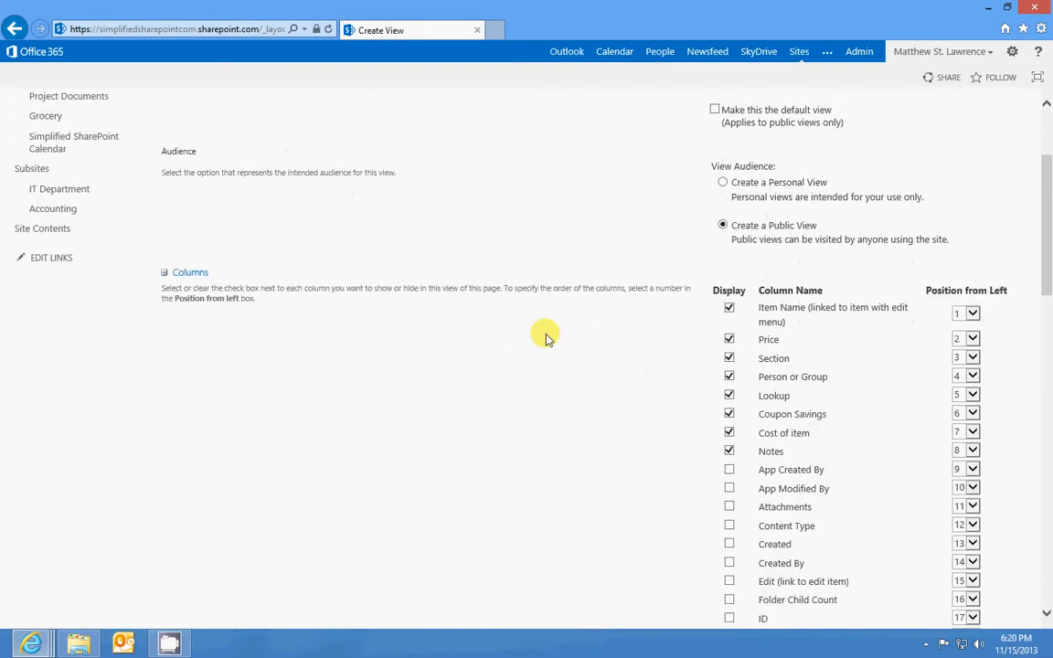
Exclude Notes, Price, Person or Group and Lookup so only Item Name, Section and Cost of item show.
click(730, 452)
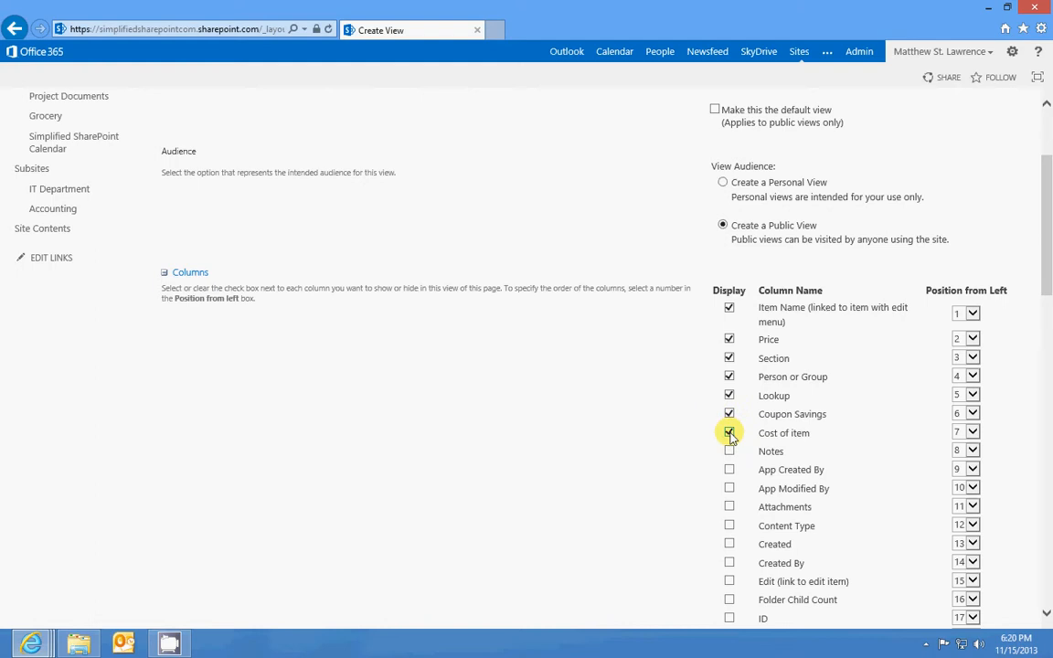
click(730, 339)
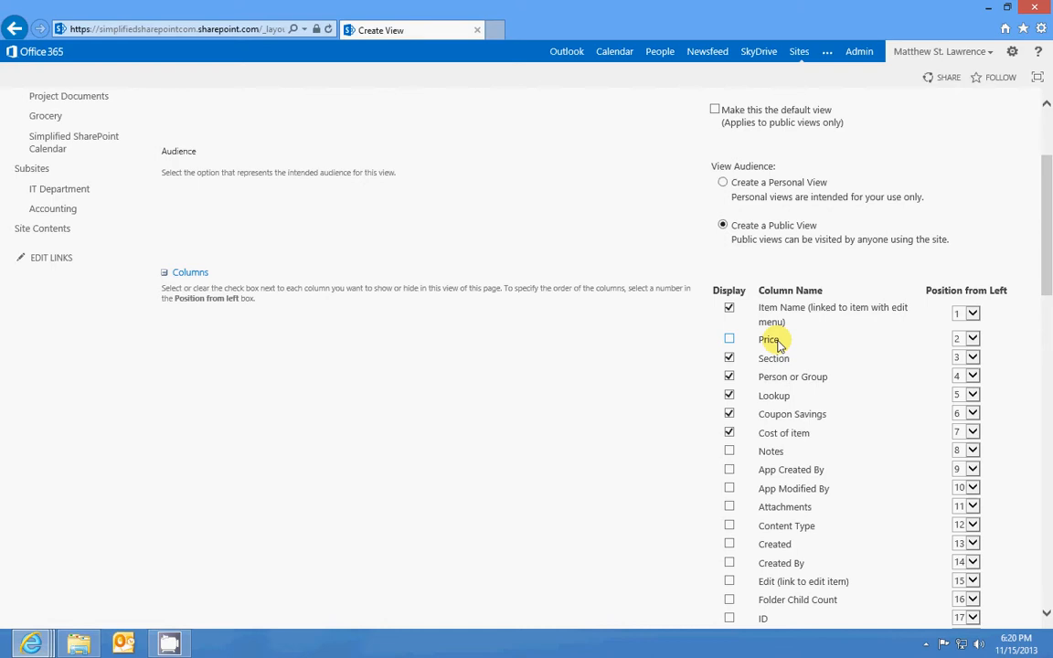
click(729, 376)
click(730, 376)
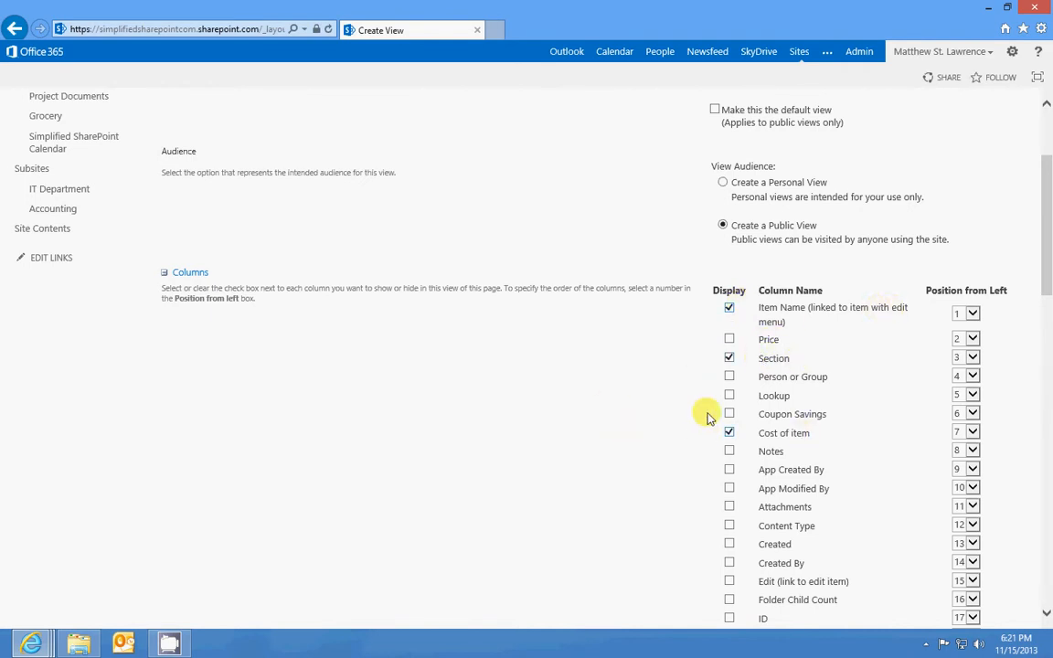
scroll(646, 393, down, 6)
scroll(646, 393, down, 5)
scroll(646, 430, down, 5)
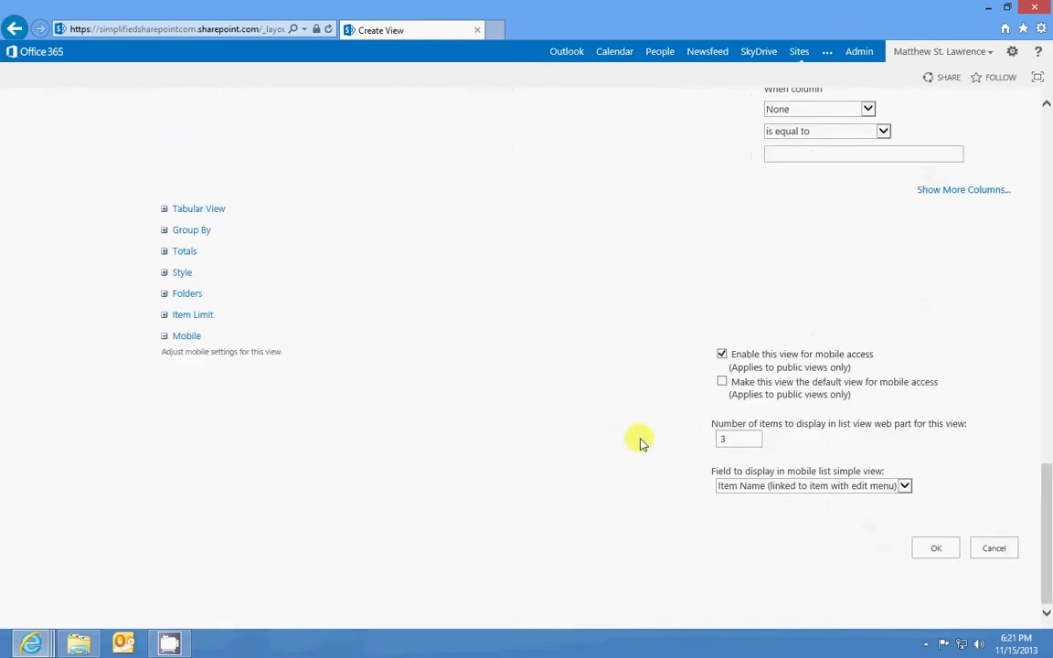
click(936, 550)
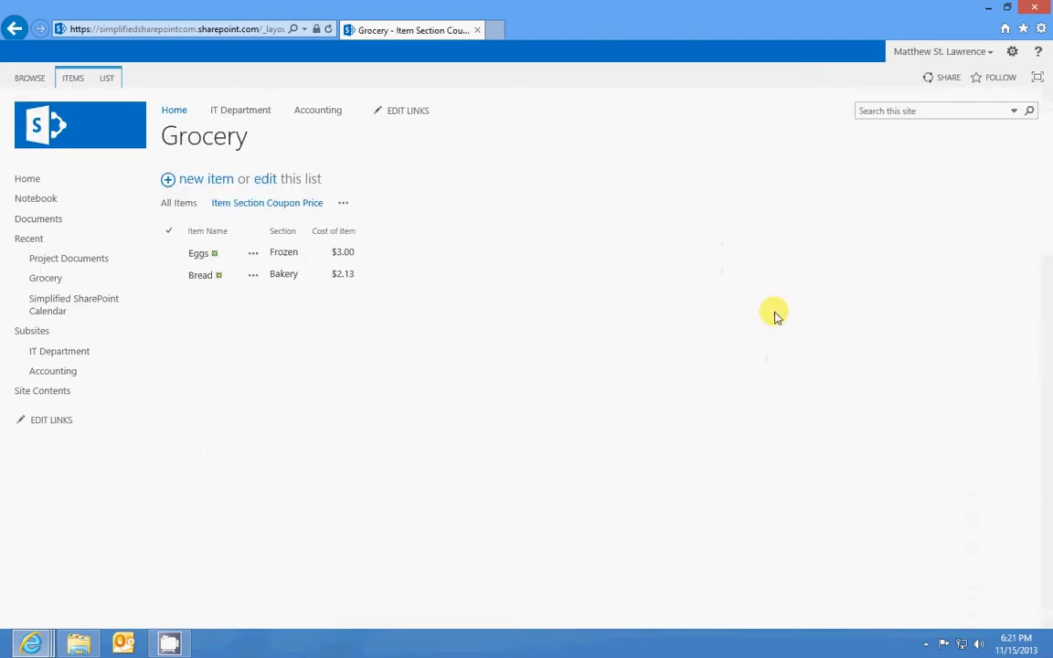
click(179, 202)
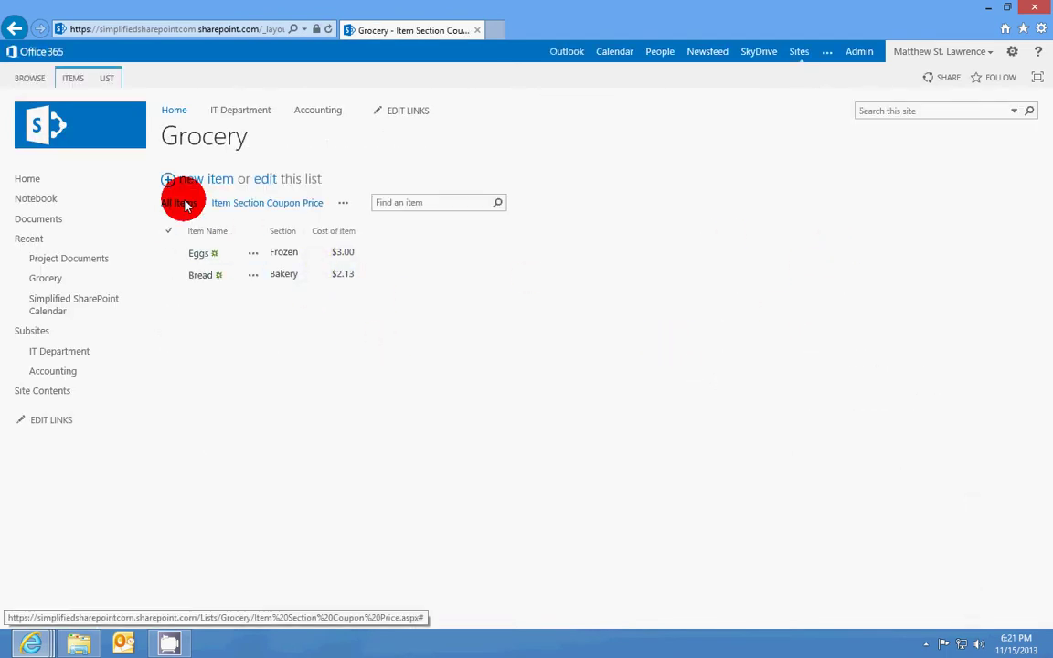
click(236, 203)
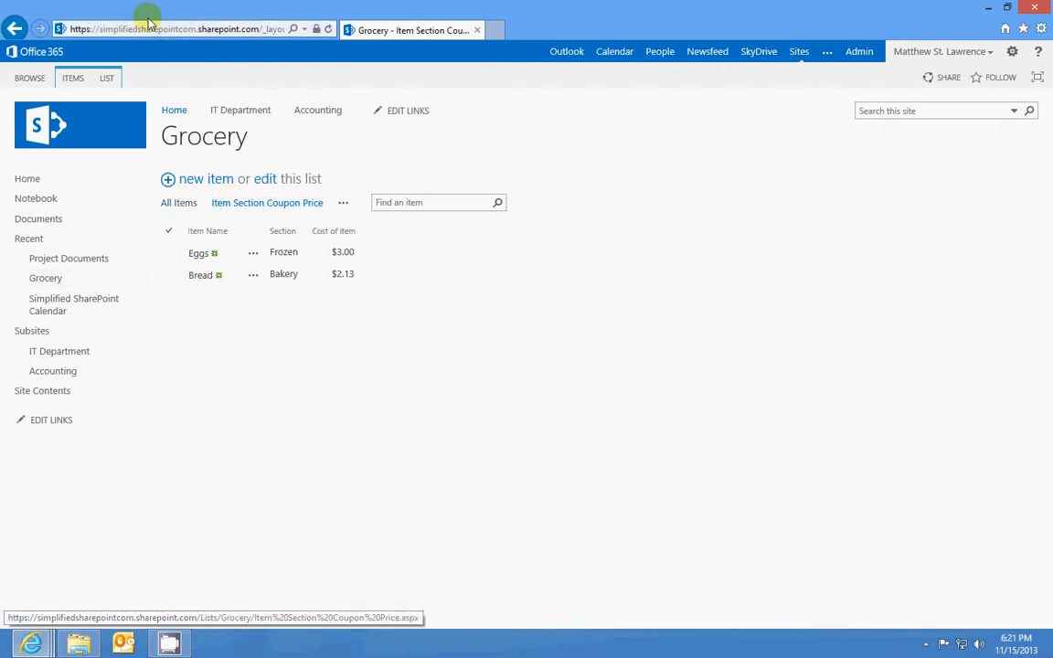
click(227, 30)
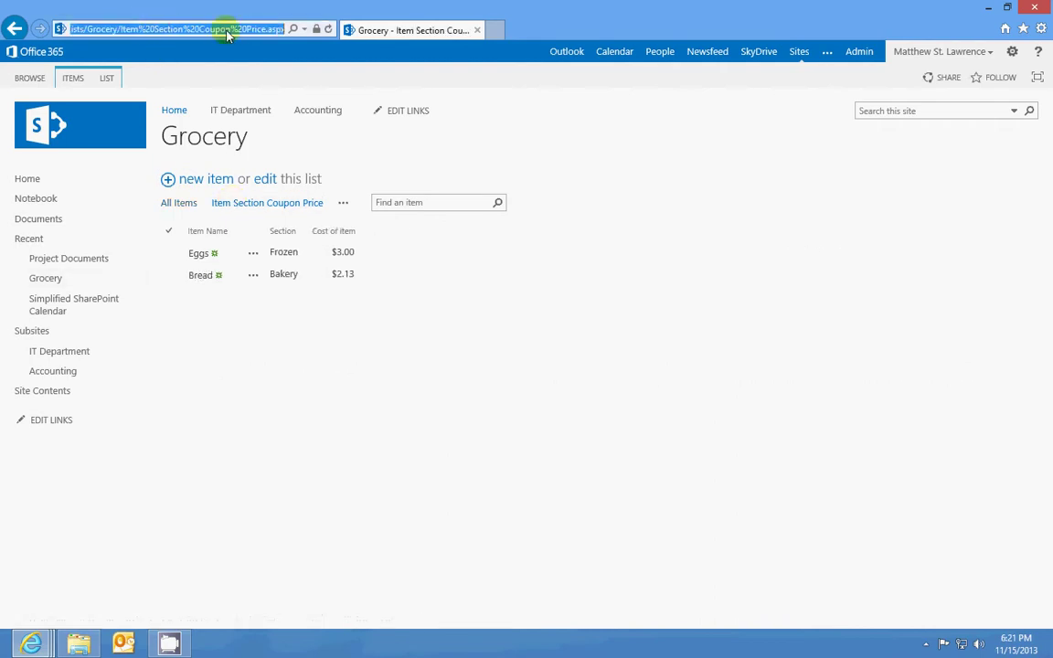
click(122, 30)
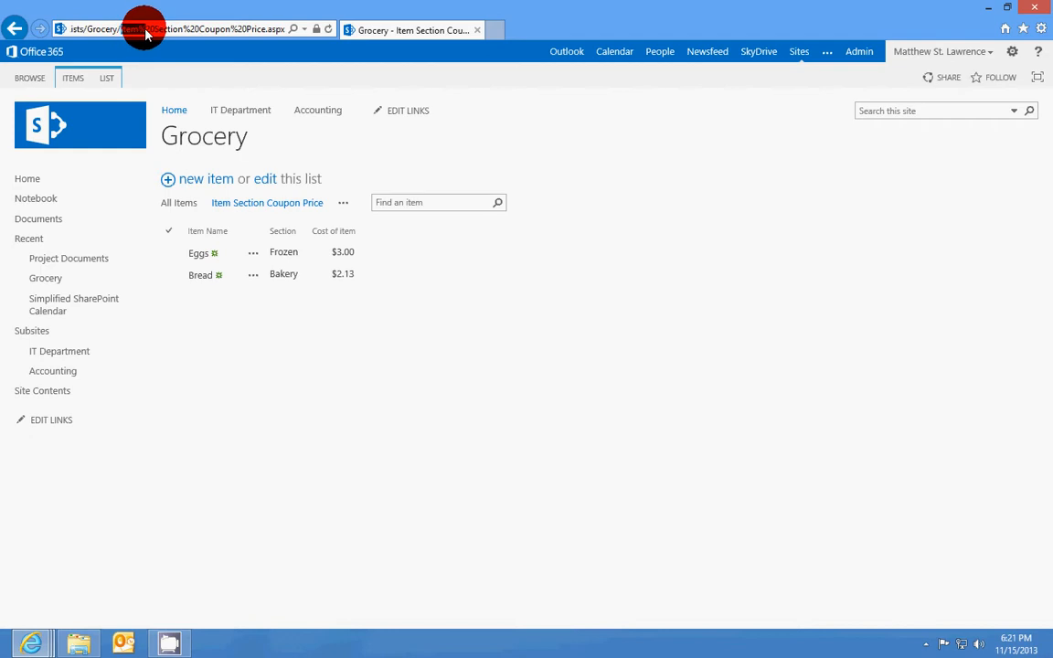
drag(121, 31, 264, 41)
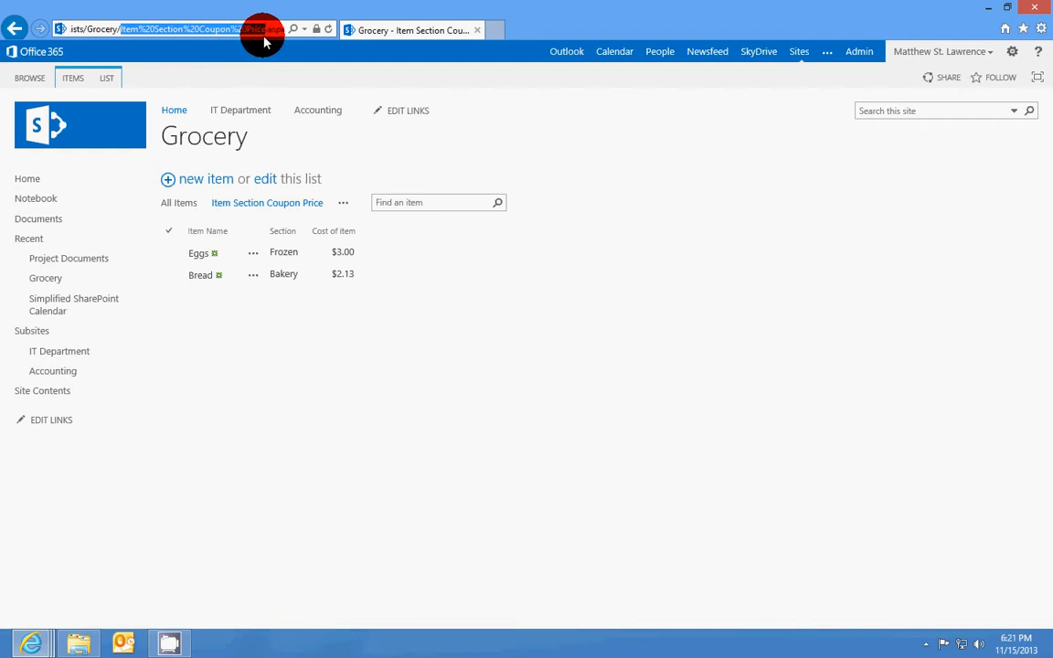
click(264, 32)
click(639, 228)
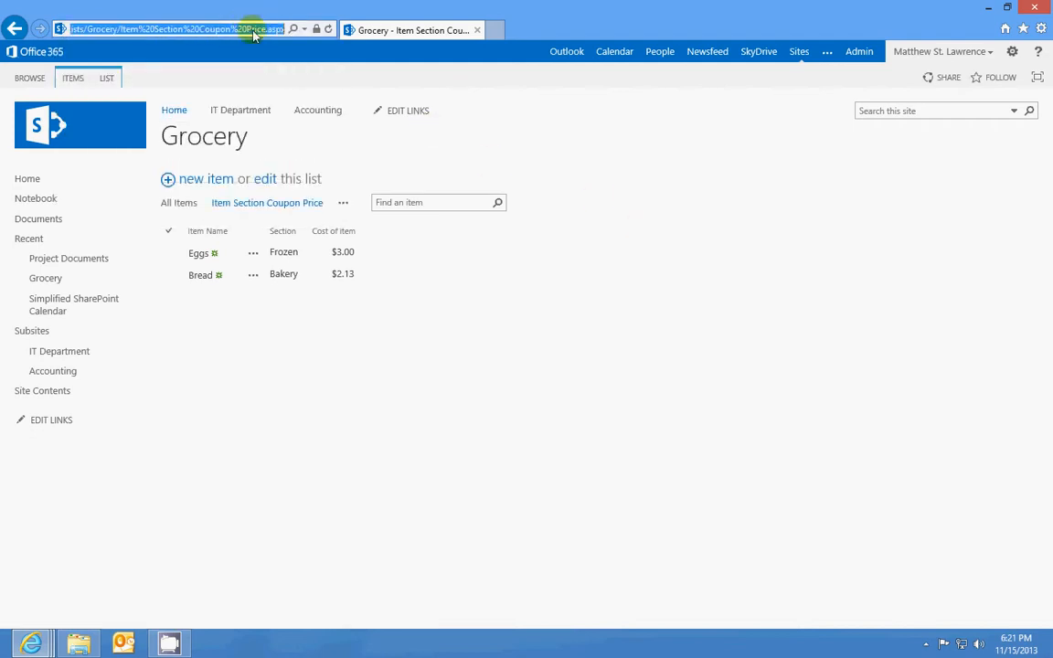
click(356, 438)
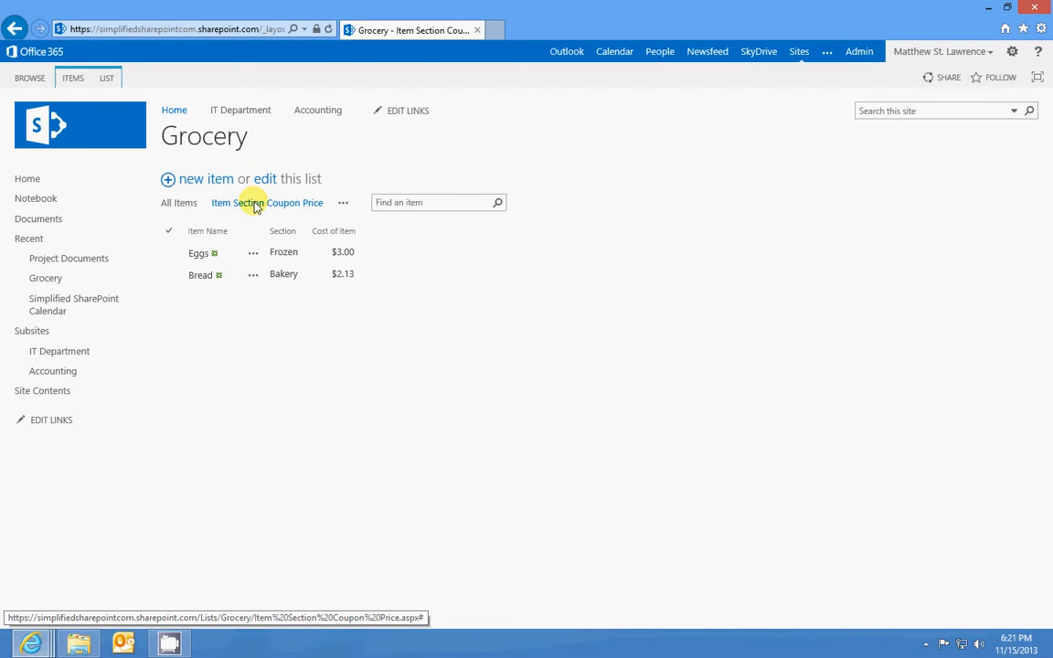
Create and save a Datasheet view of Grocery named 'List Grid'.
click(343, 202)
click(371, 246)
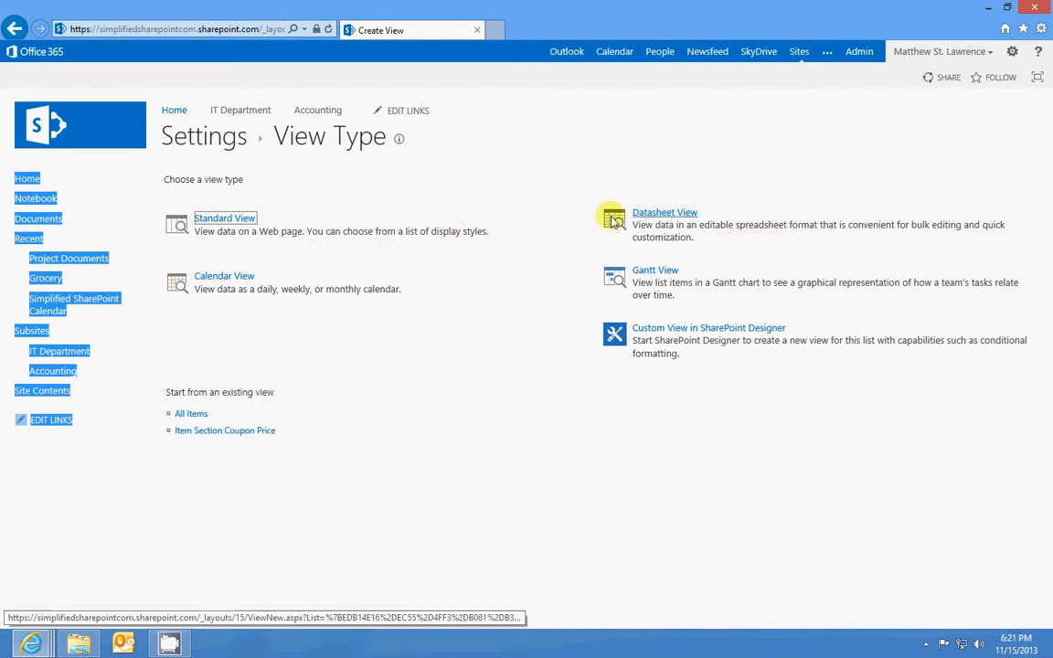
click(664, 212)
text(List Grid)
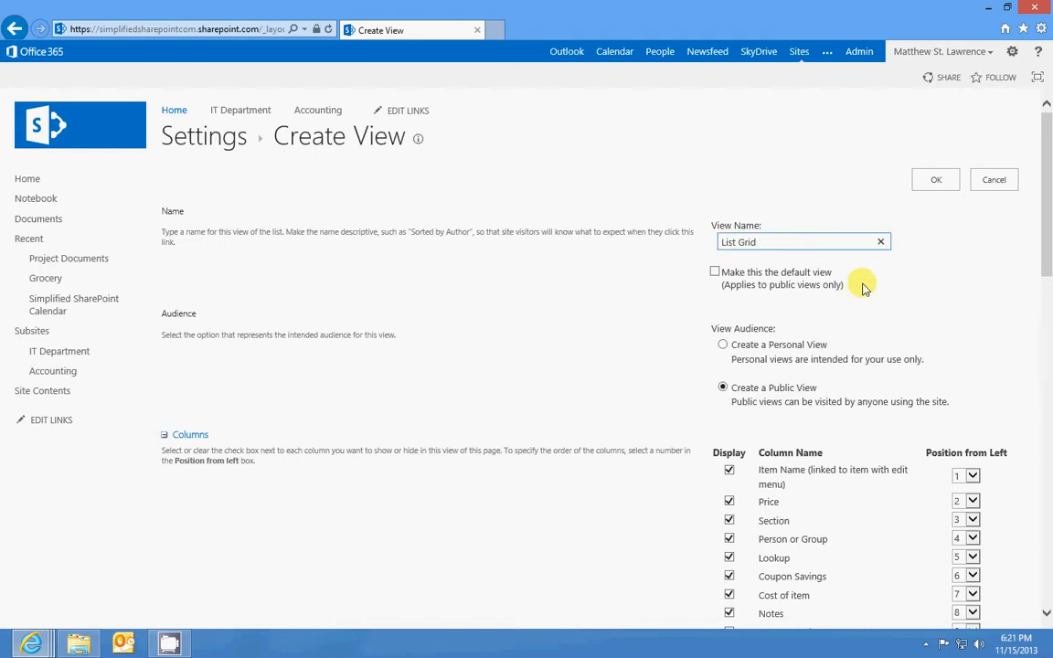
scroll(920, 310, down, 3)
scroll(921, 310, down, 3)
scroll(921, 310, up, 6)
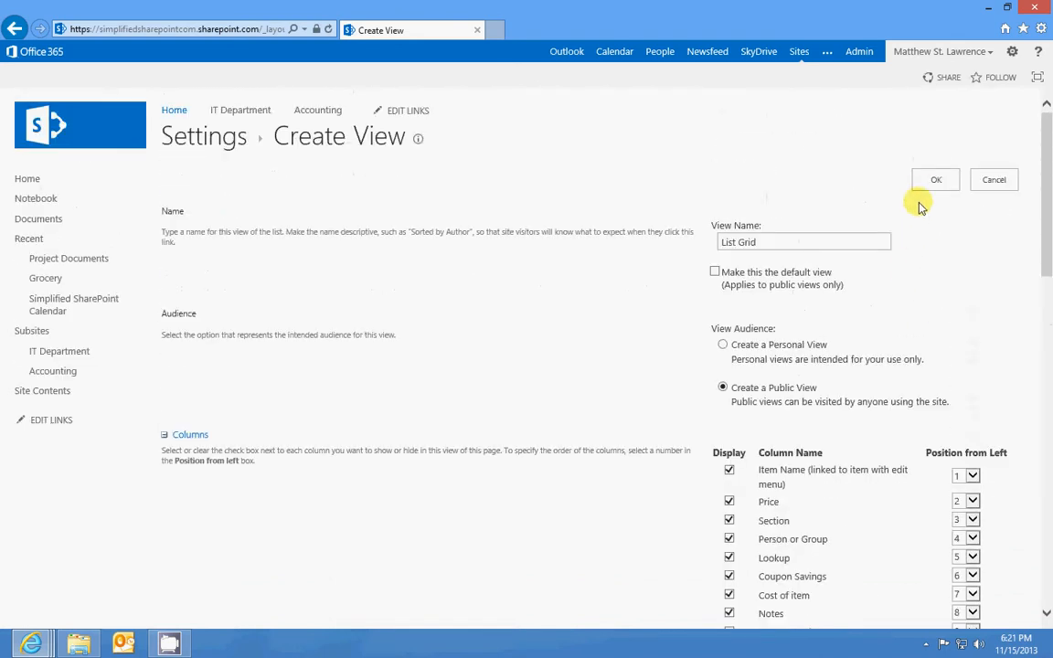
click(932, 179)
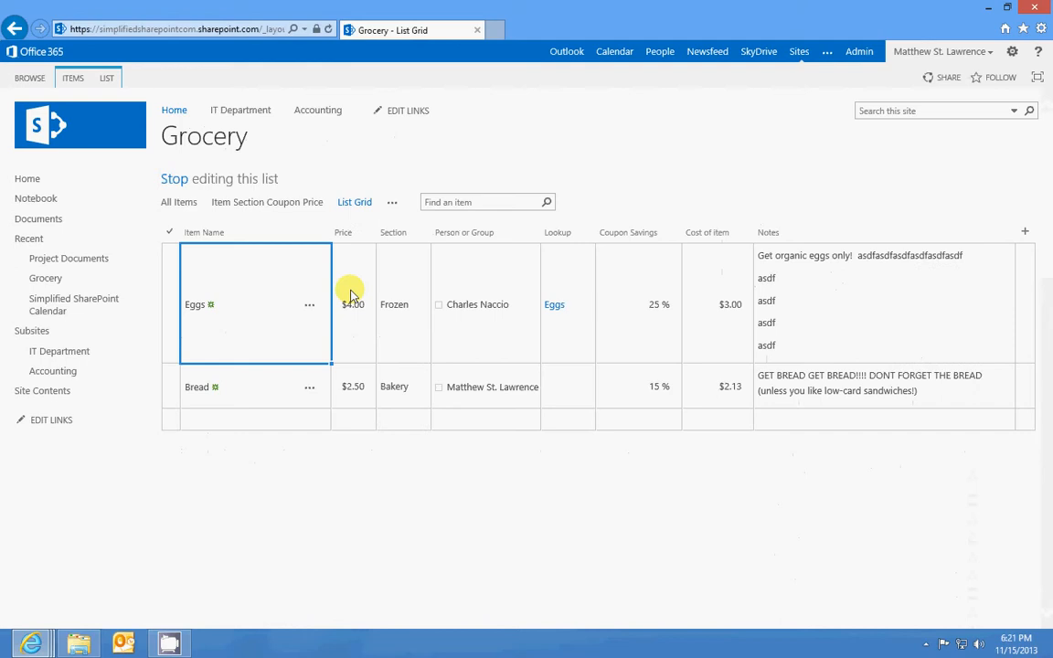
Add a Bakery item Flatbread priced 47.00 with notes 'It's flat' and stop editing to save.
click(302, 305)
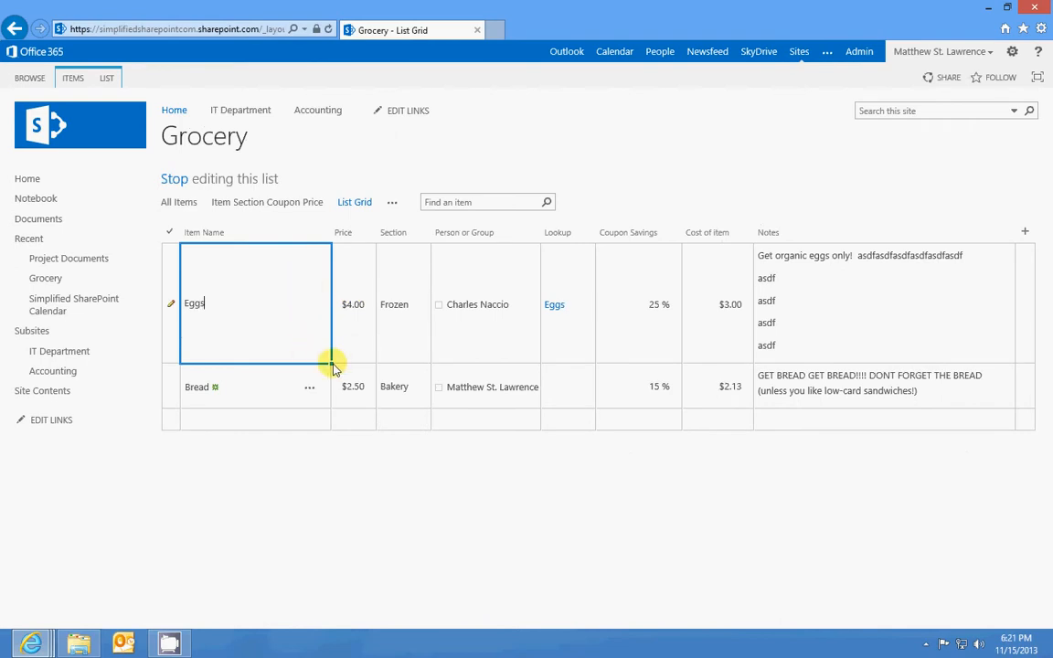
click(283, 387)
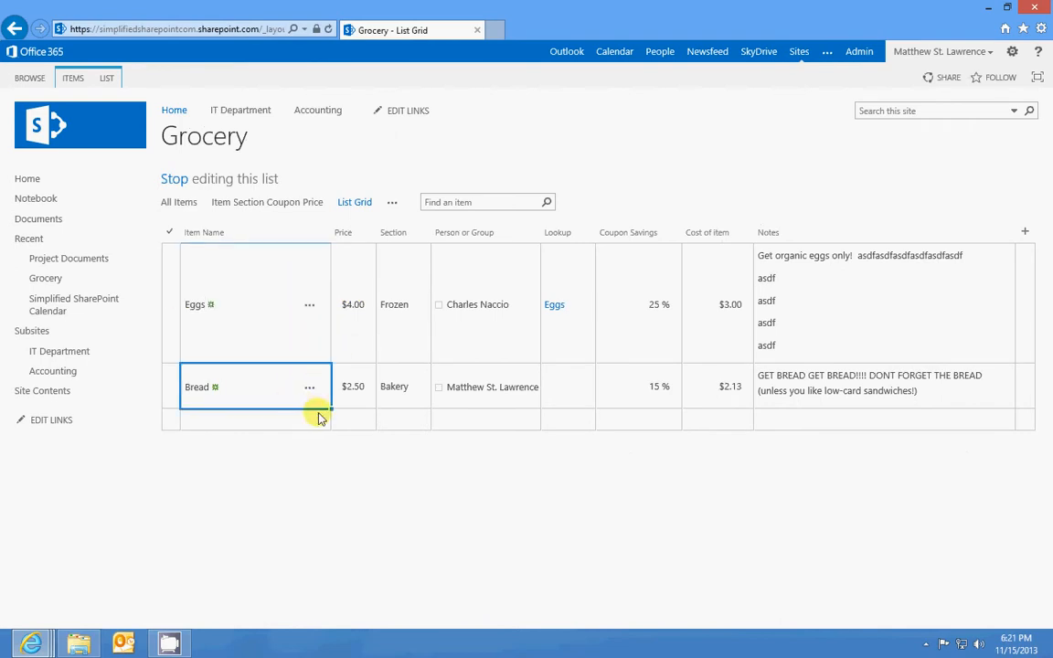
drag(331, 409, 332, 426)
double_click(234, 420)
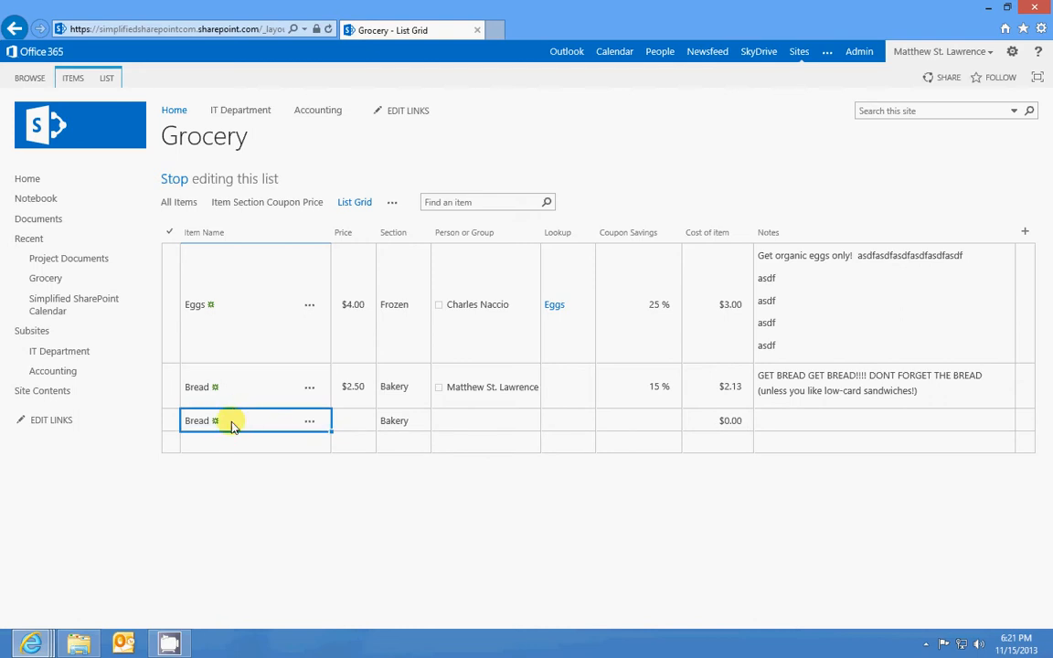
key(BackSpace)
text(Bread)
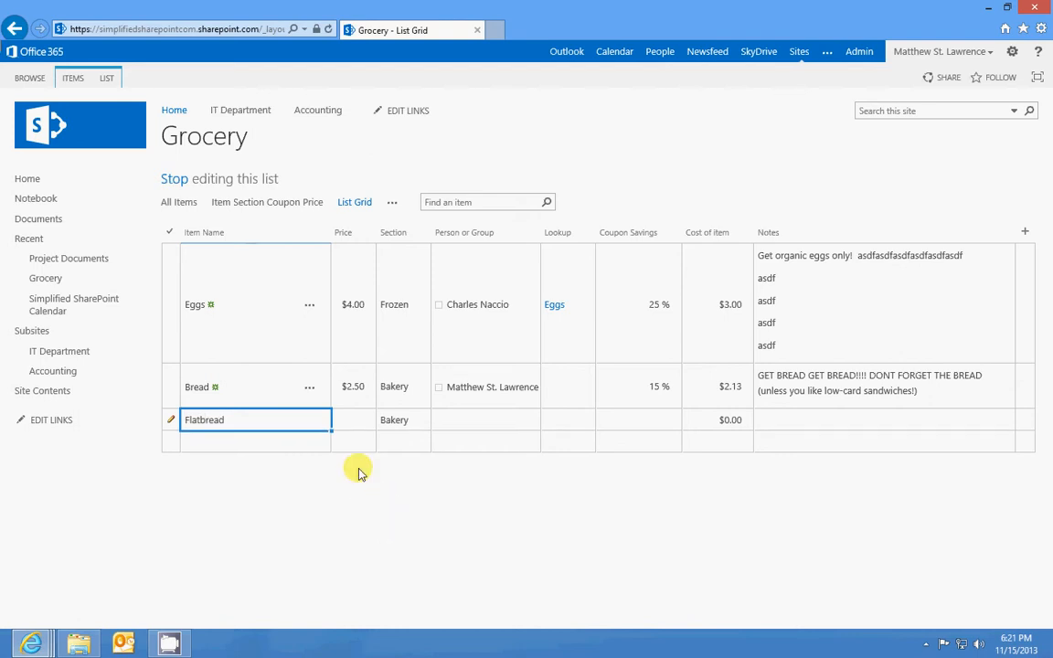
click(353, 421)
text(47)
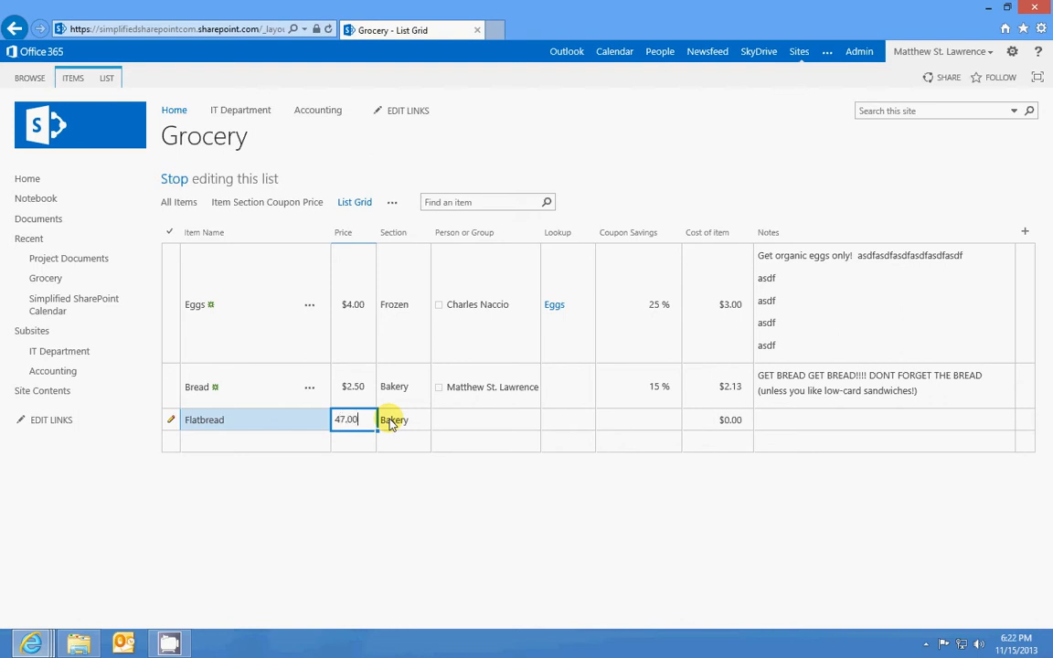
key(Return)
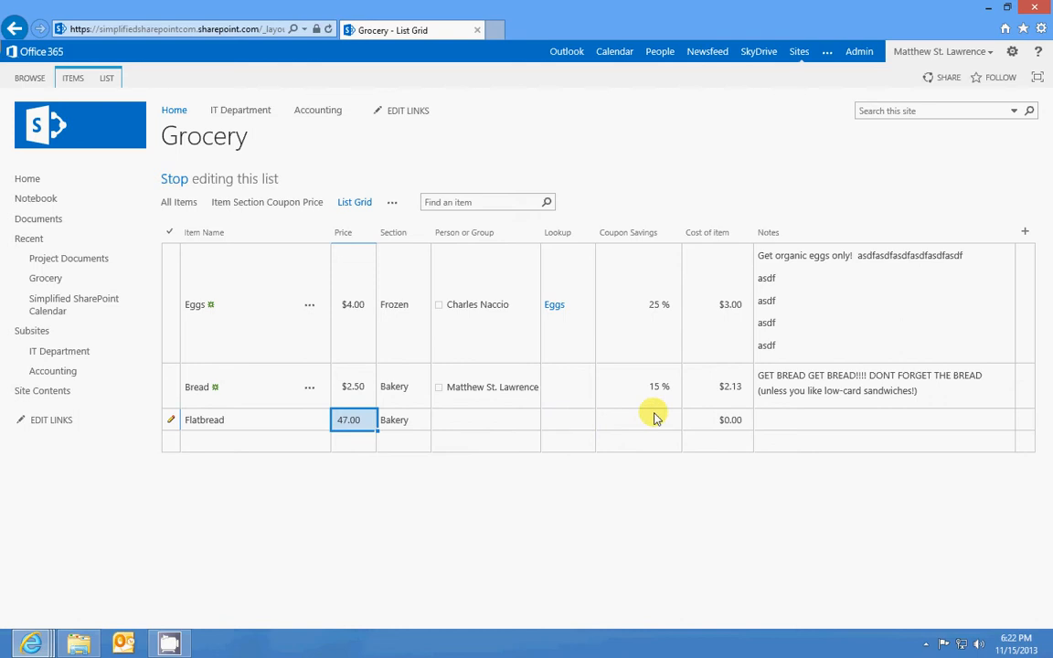
click(834, 430)
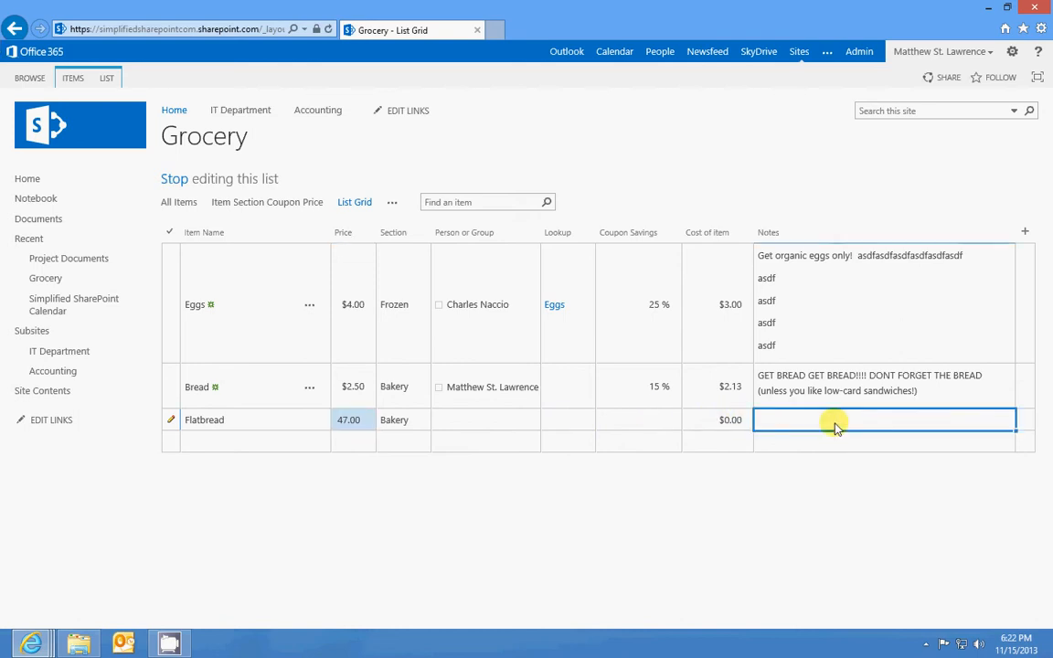
text(It's flat)
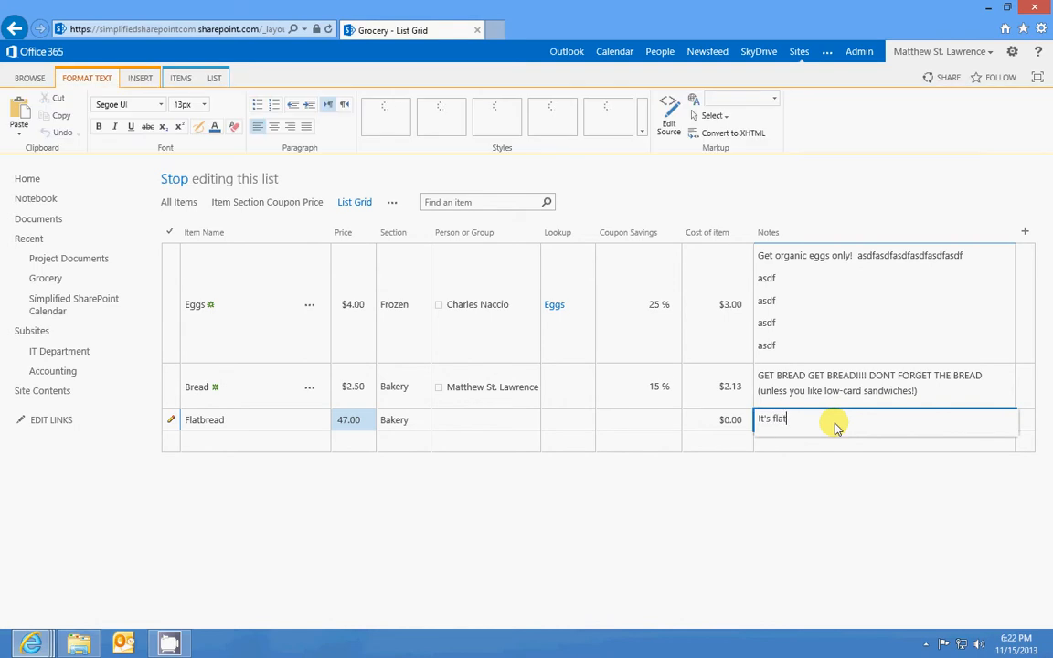
click(172, 179)
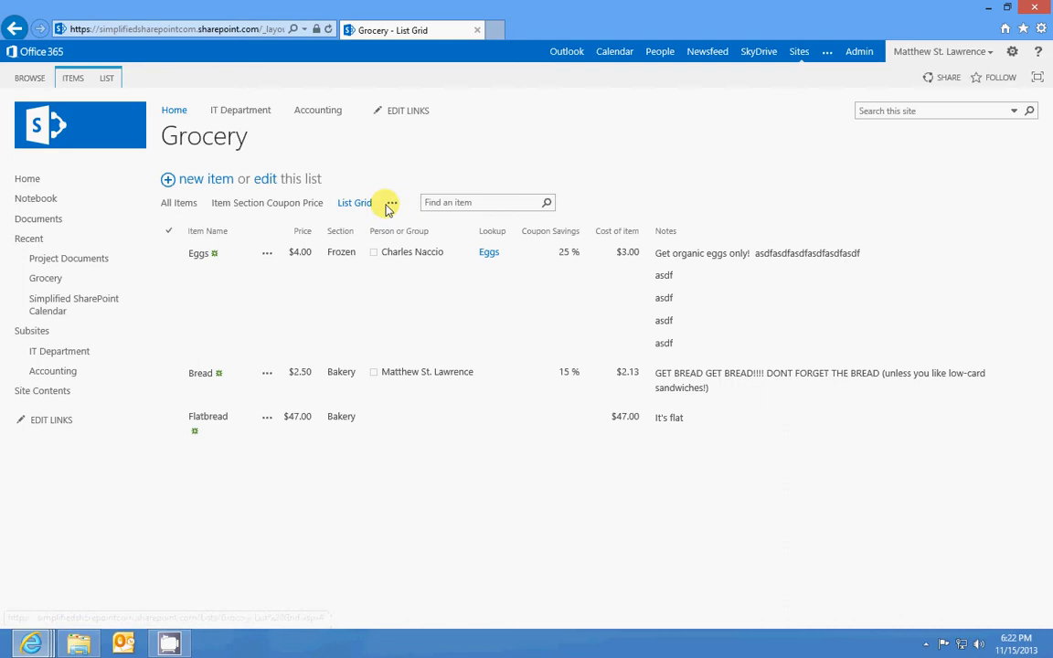
Start another standard view of Grocery and name it 'Guess What it is'.
click(390, 203)
click(416, 246)
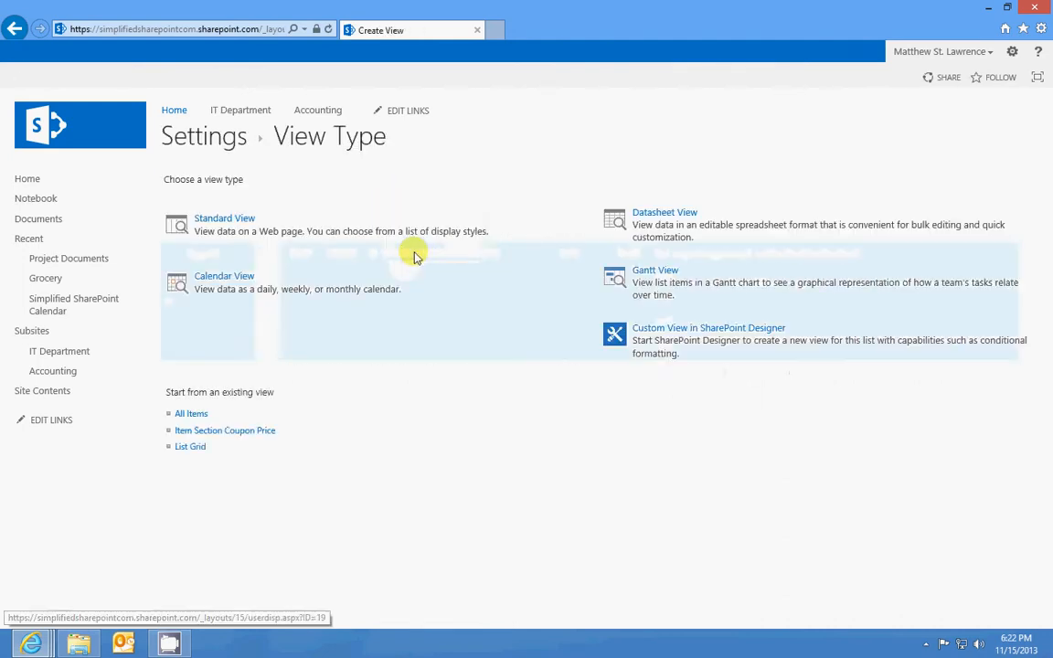
click(224, 217)
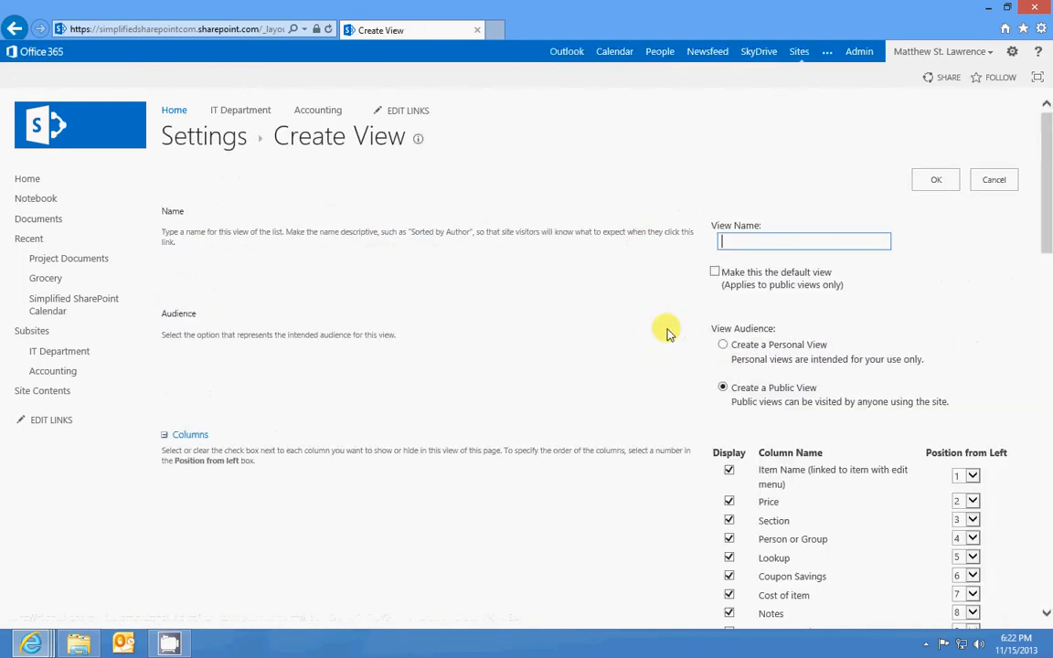
scroll(667, 333, down, 3)
click(972, 369)
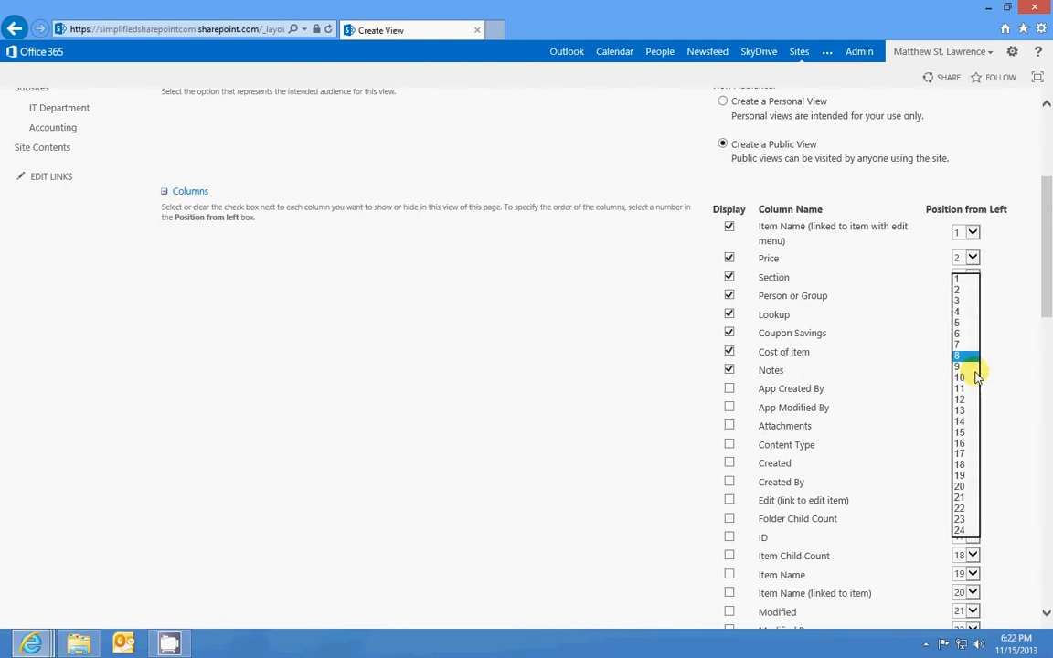
scroll(868, 366, up, 3)
click(874, 240)
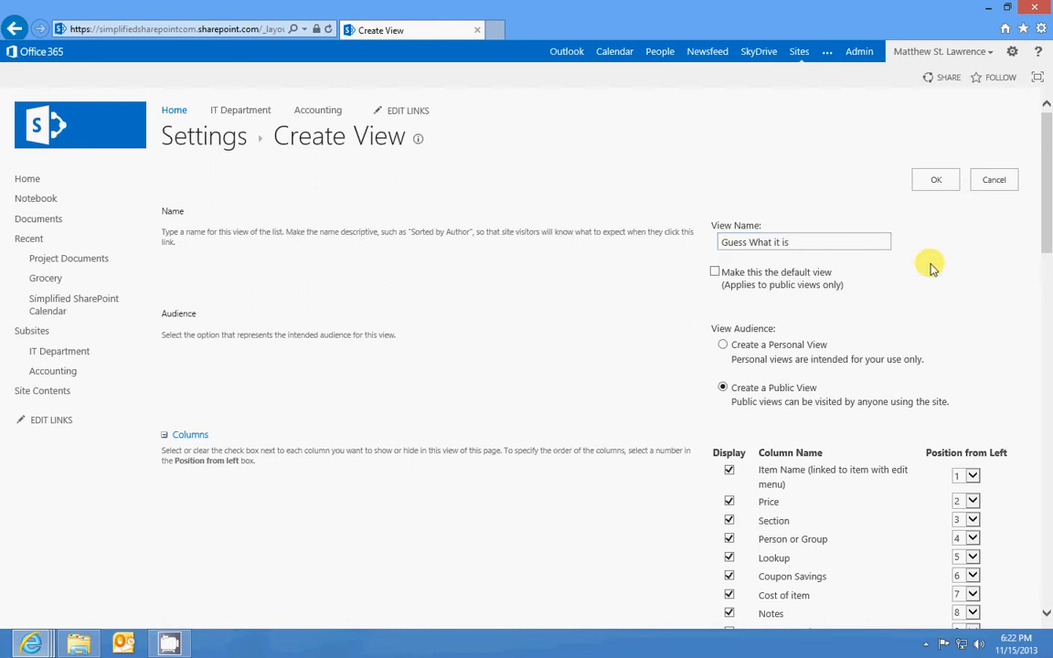
scroll(932, 265, down, 2)
scroll(960, 183, down, 2)
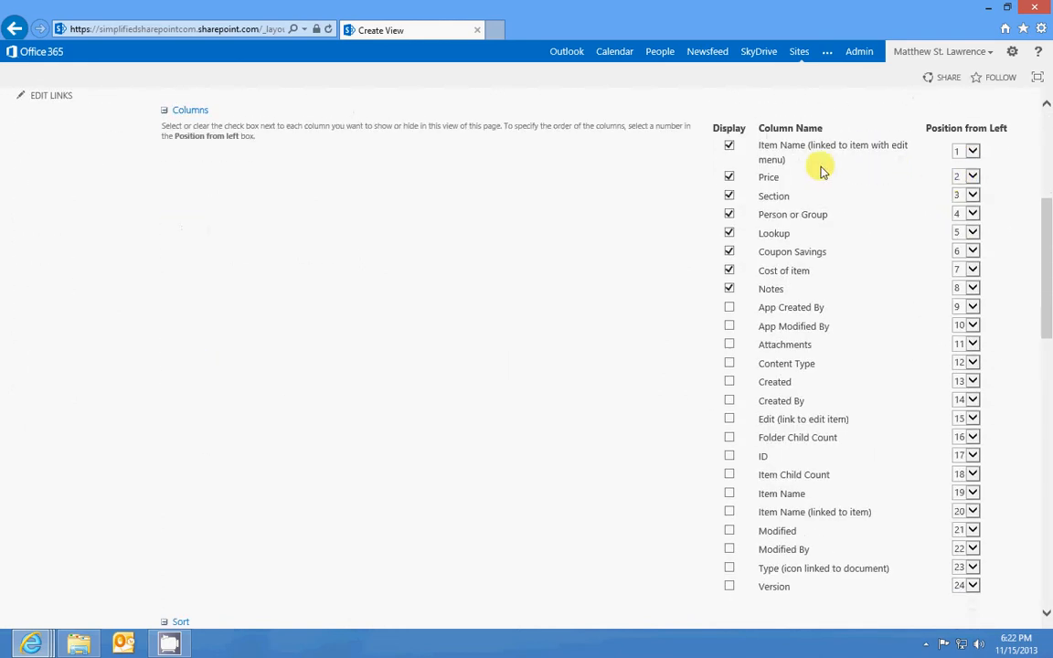
Hide Item Name and order the columns with Notes first and Section second.
click(728, 145)
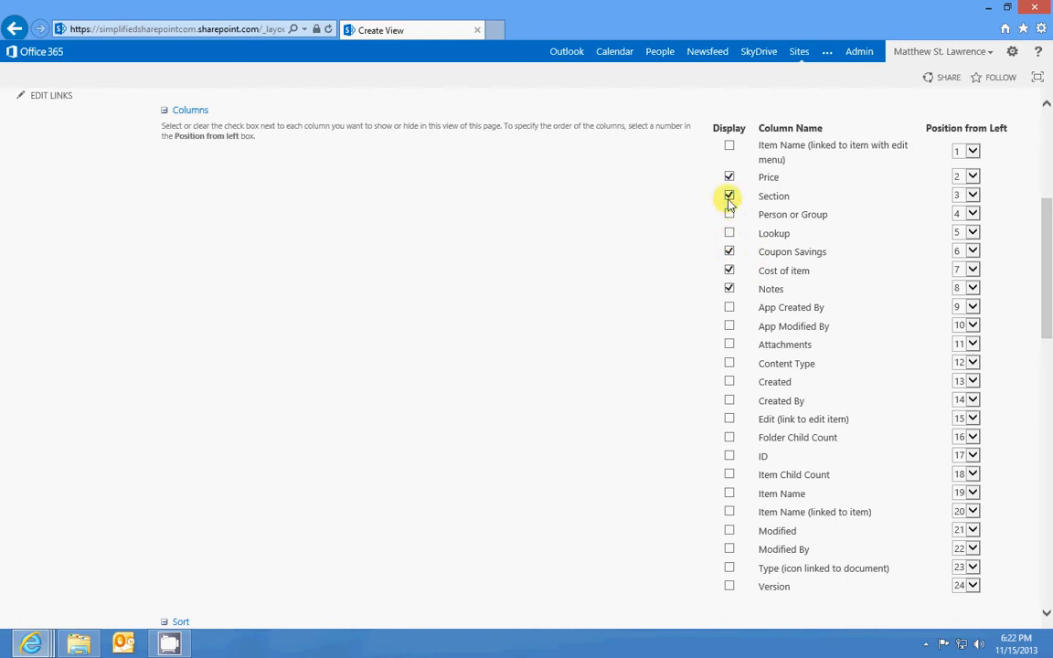
click(971, 195)
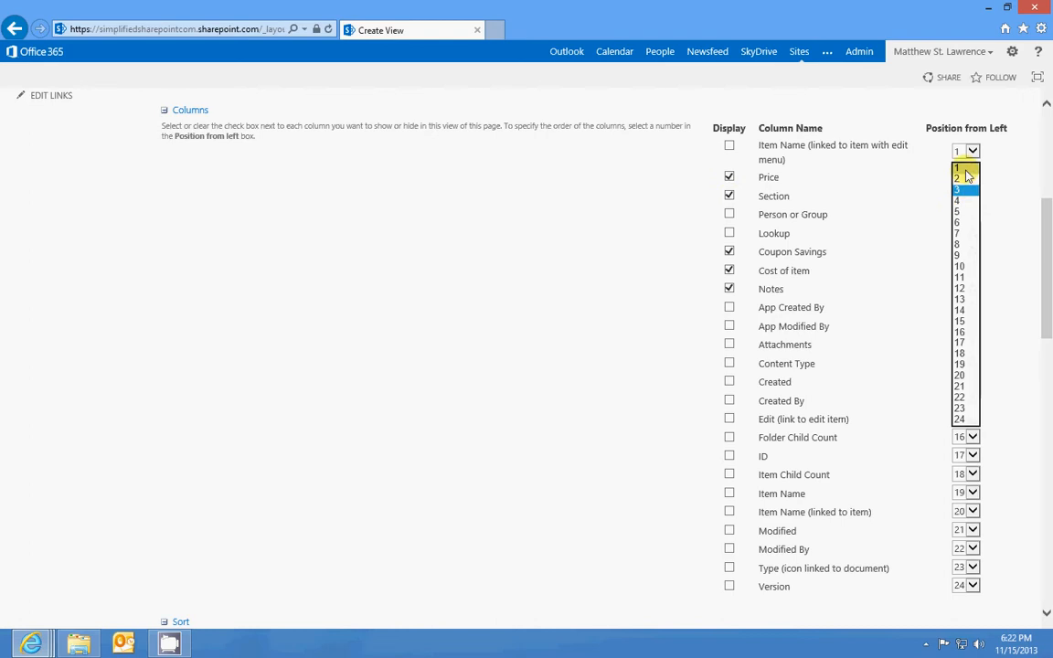
click(965, 168)
click(974, 196)
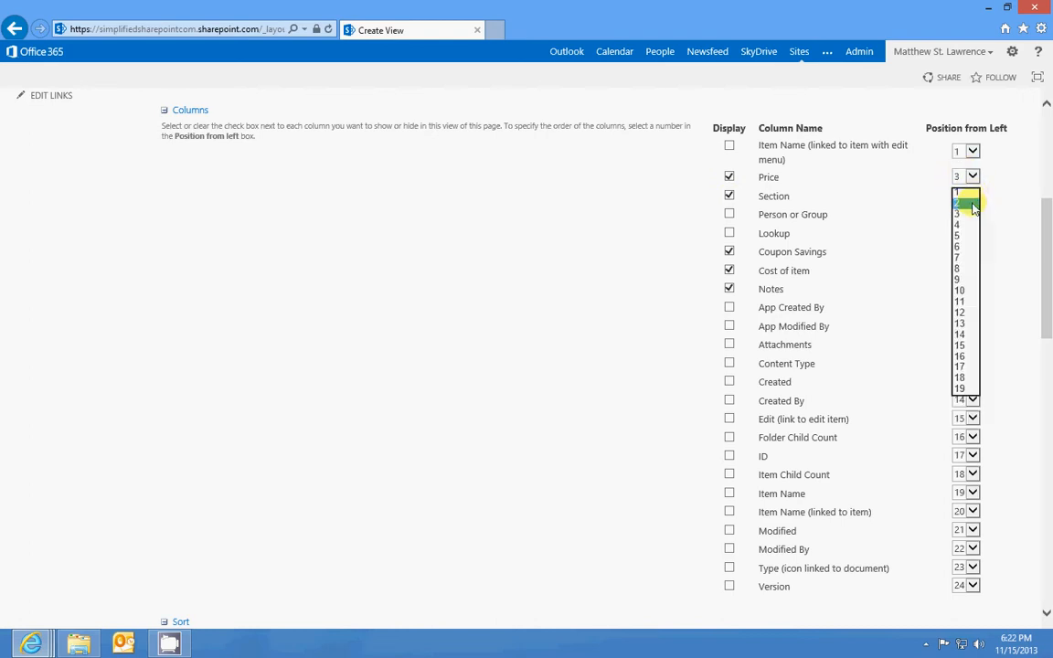
click(961, 210)
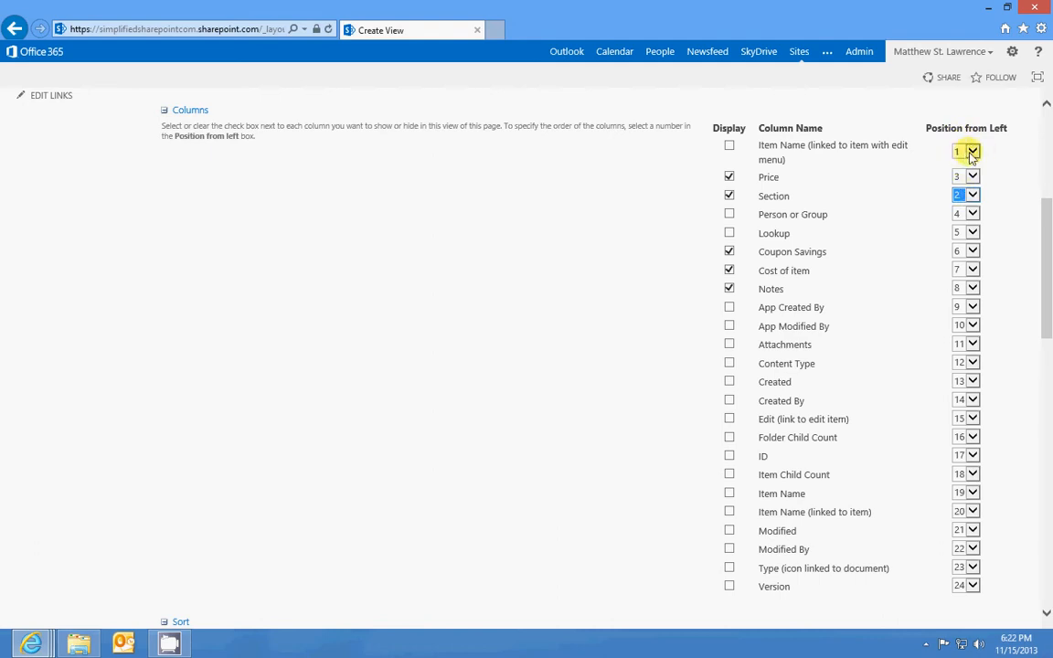
click(967, 289)
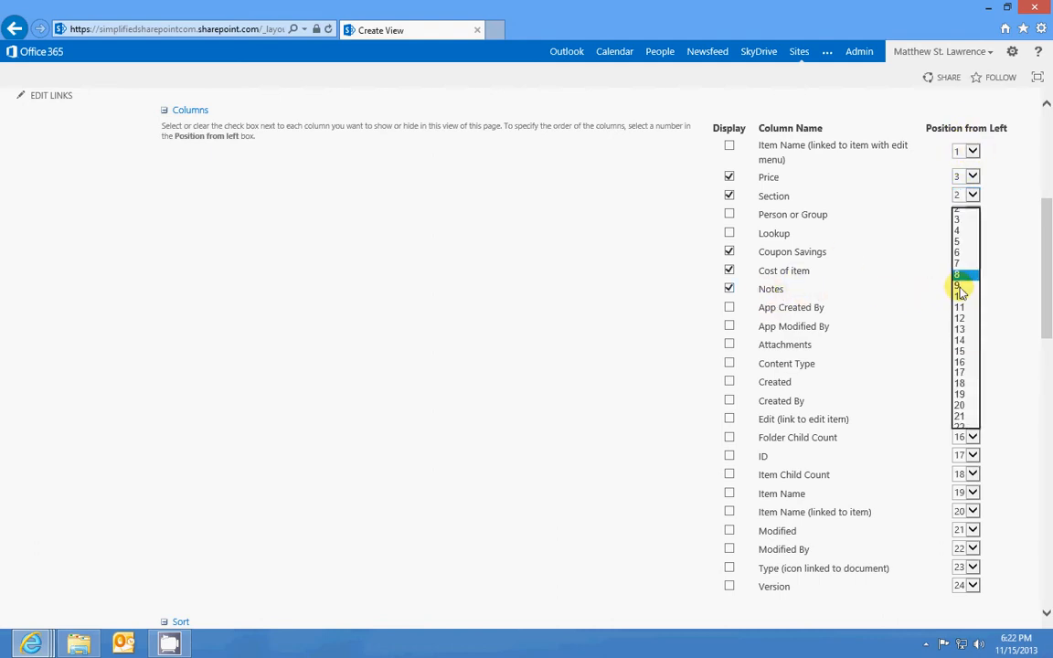
click(958, 214)
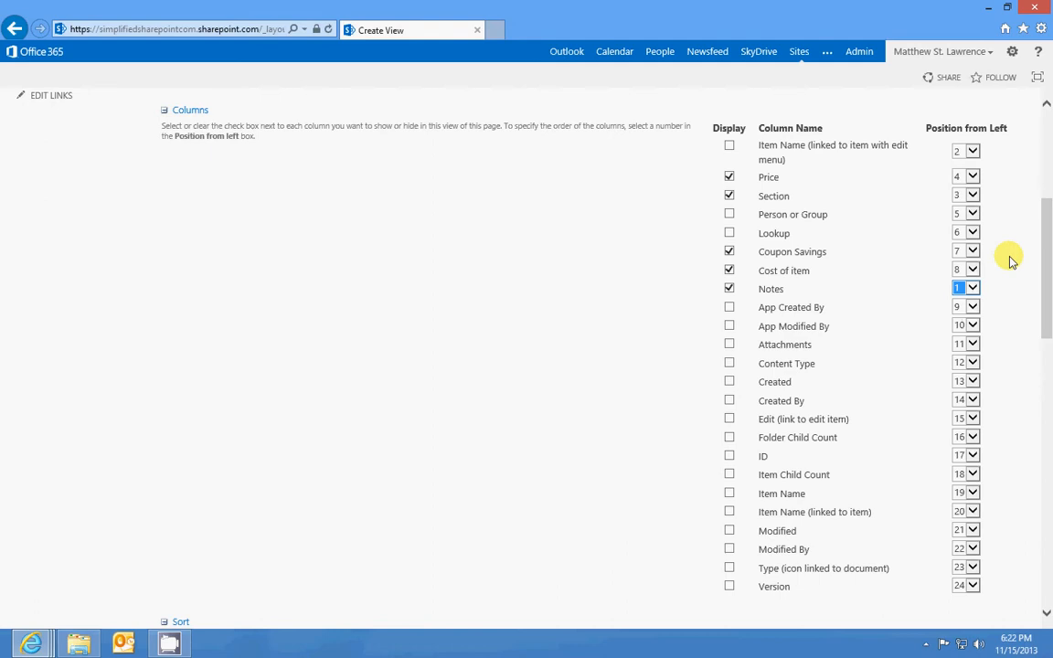
Show Price, drop Cost of item, and save the Guess What it is view.
click(728, 176)
click(730, 271)
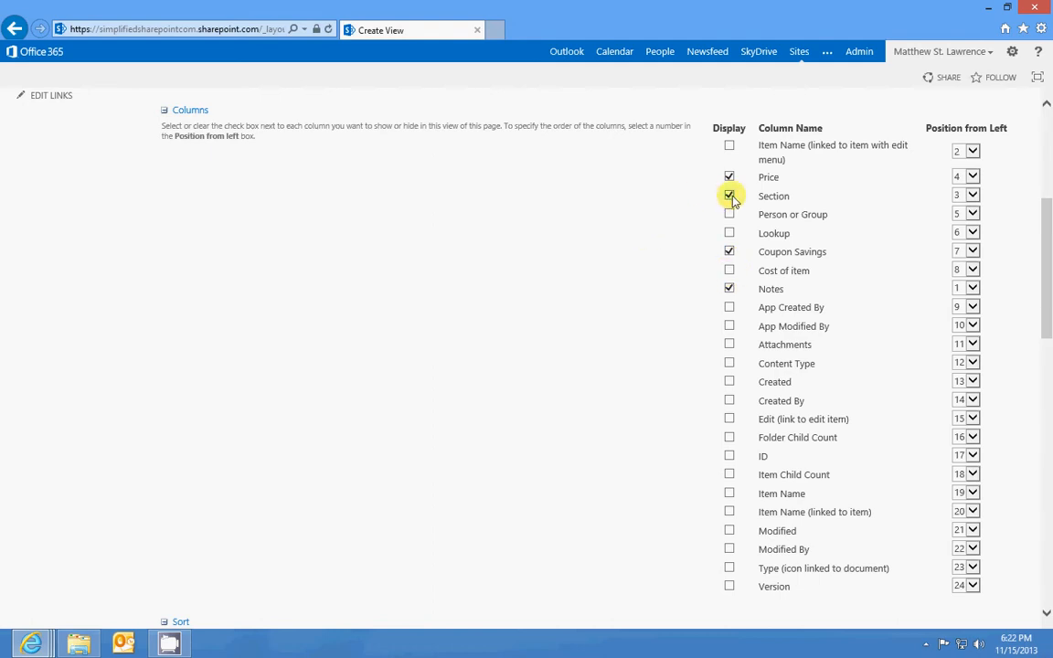
scroll(1046, 276, up, 10)
click(933, 179)
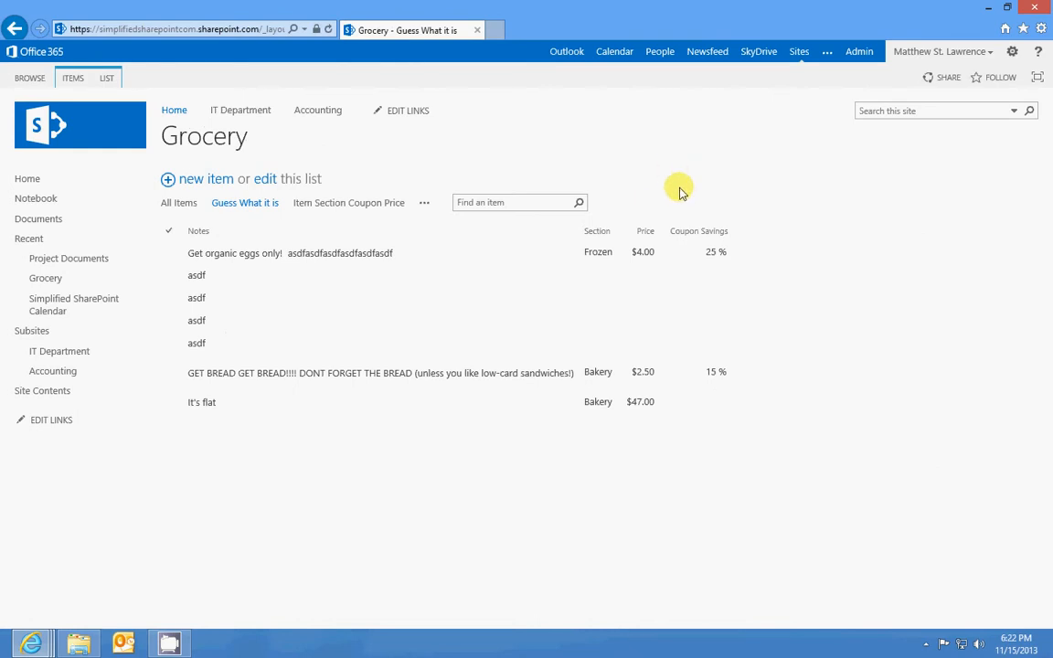
Select several grocery rows, then compare the All Items view and return to Guess What it is.
click(178, 302)
click(168, 373)
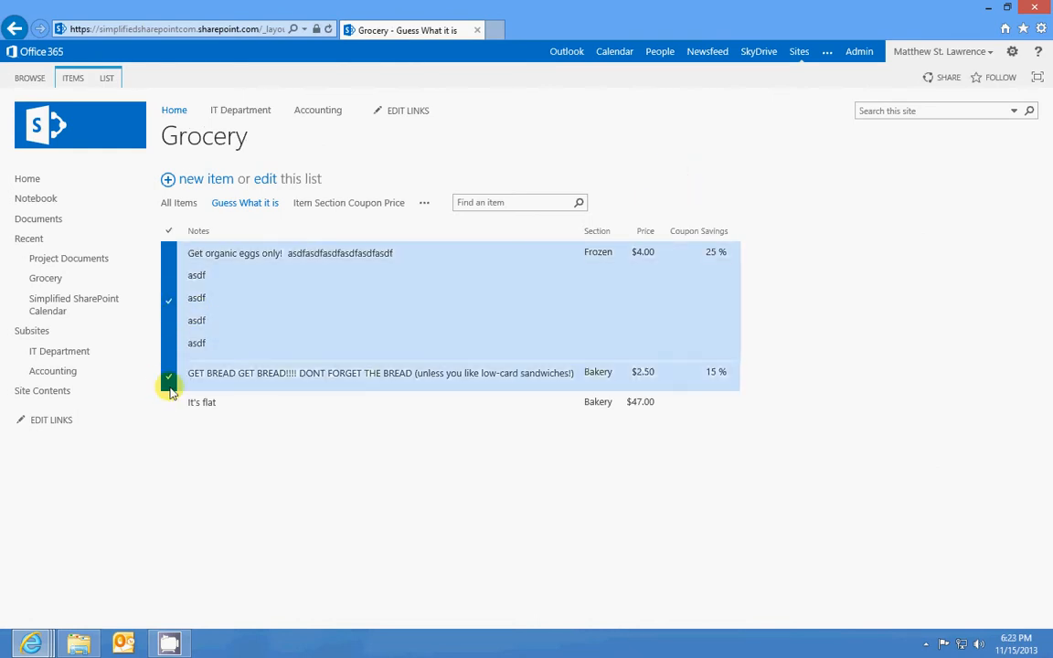
click(168, 402)
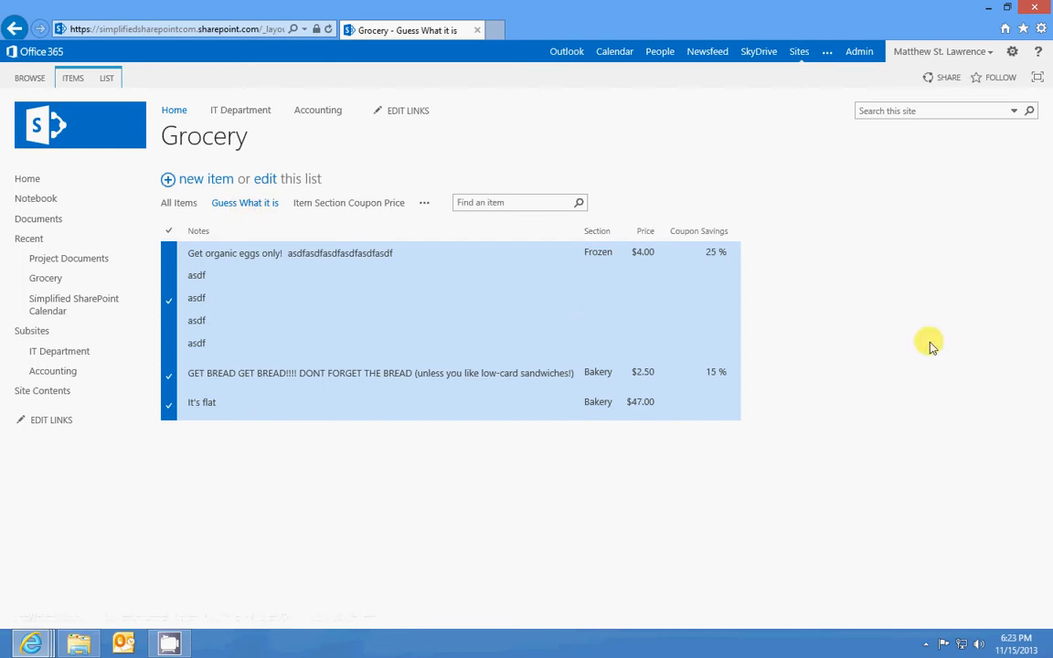
click(179, 202)
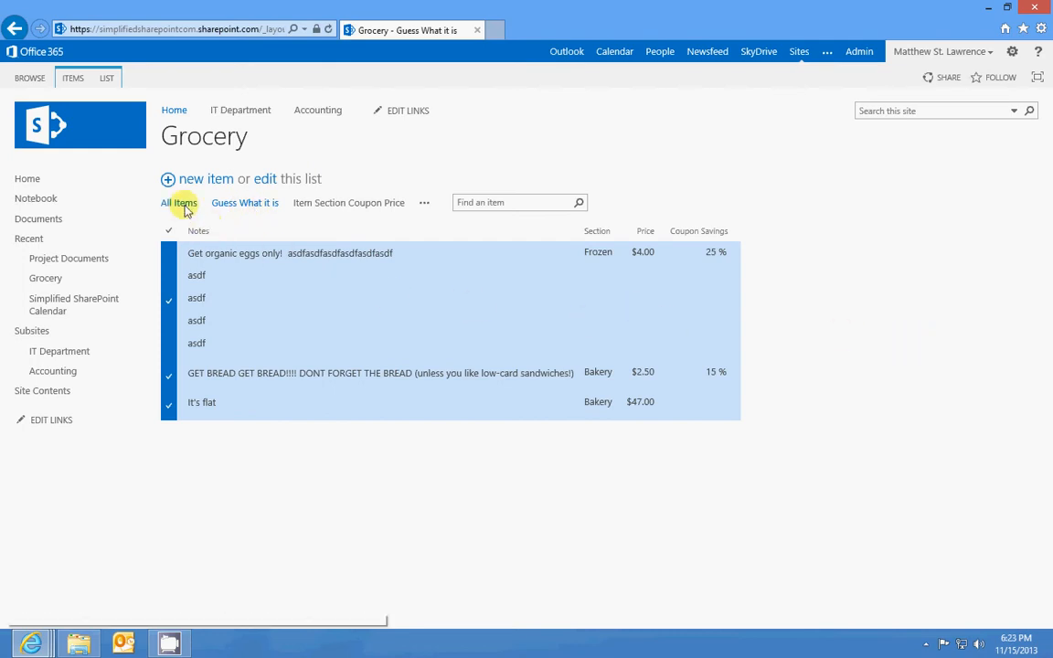
click(239, 203)
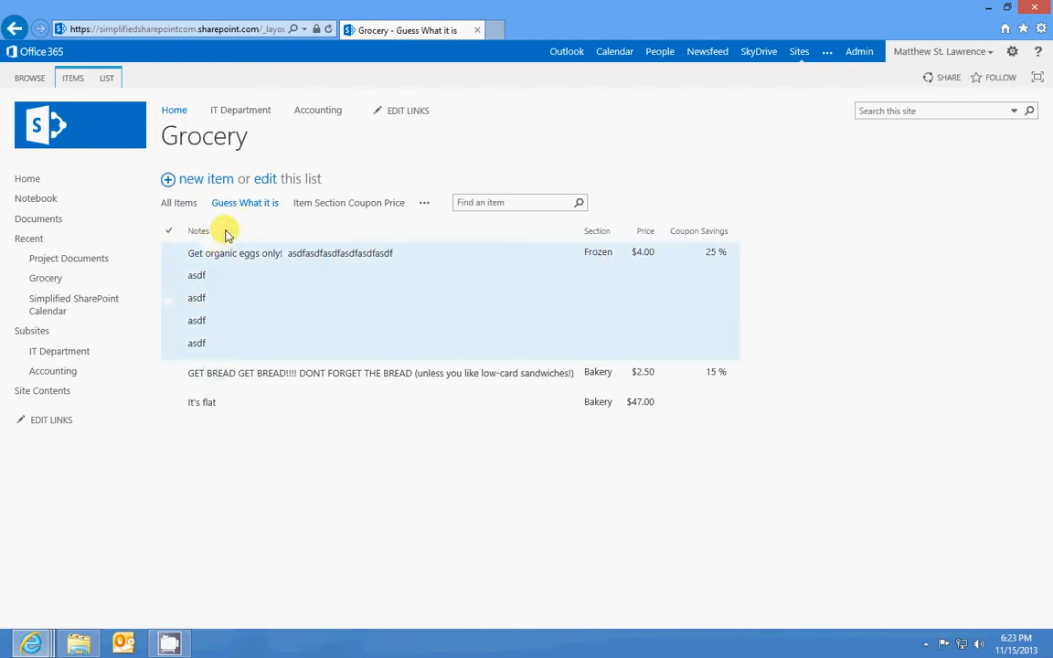
Select and clear rows in Guess What it is, then bring up the view options menu.
drag(223, 244, 251, 420)
click(172, 311)
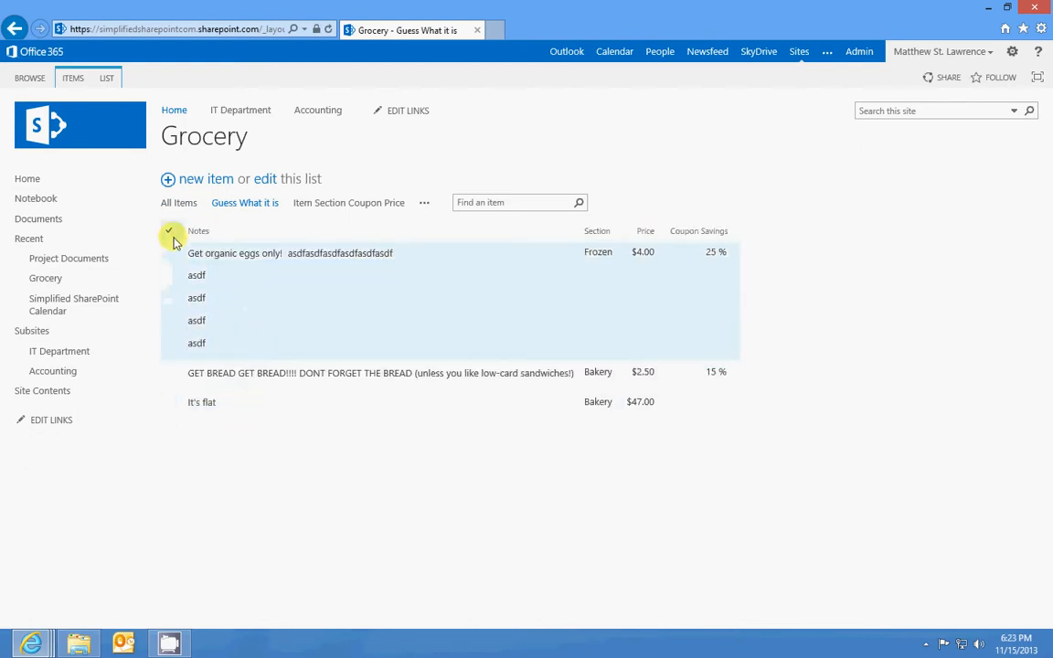
click(395, 418)
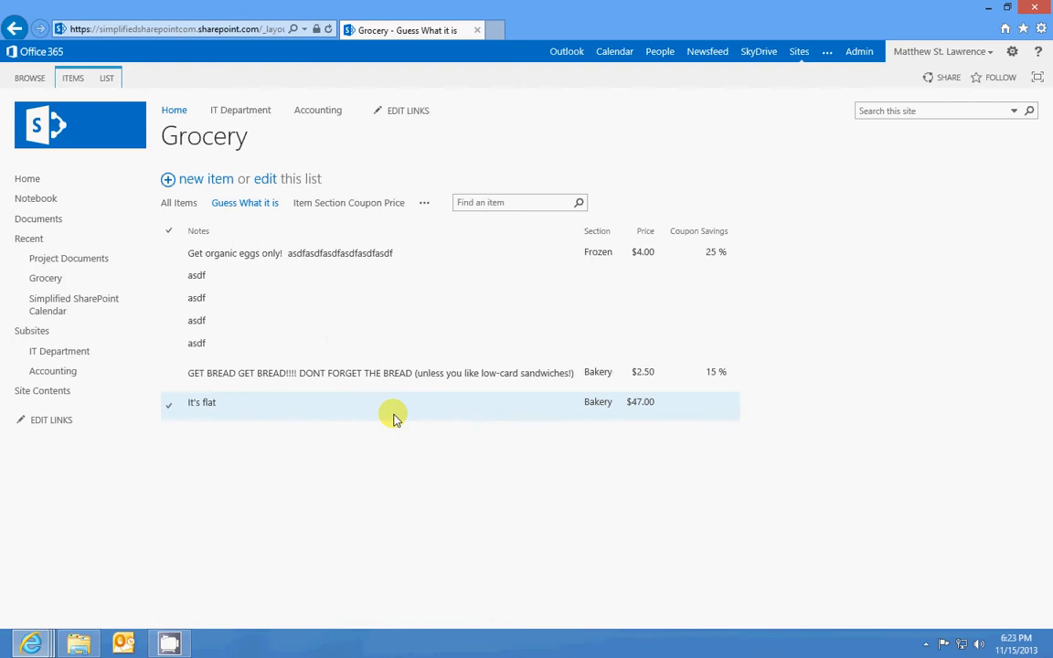
click(547, 293)
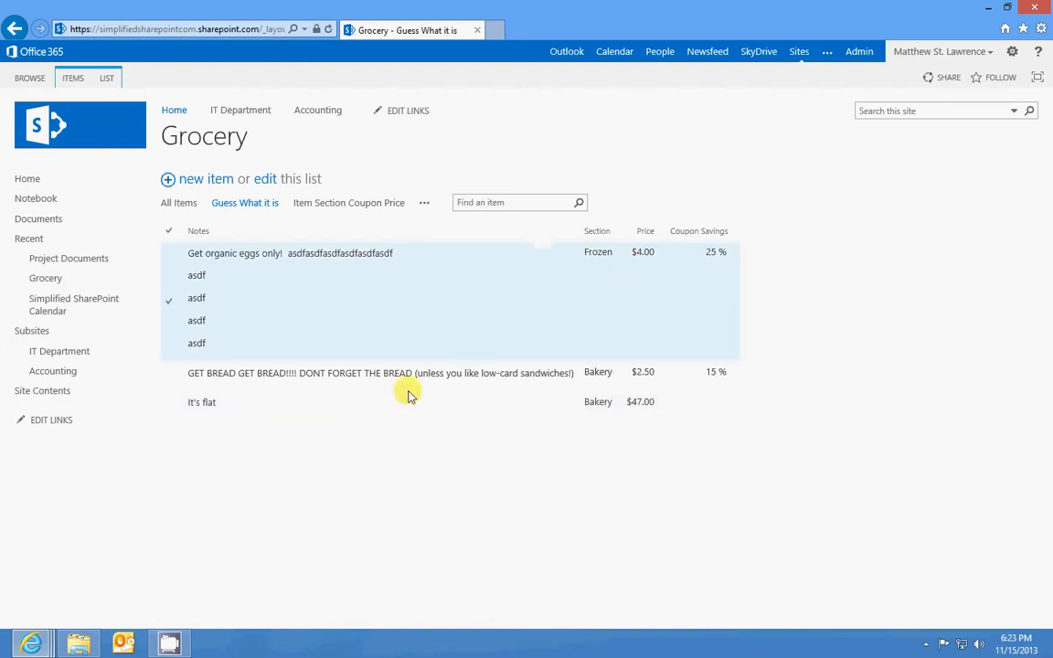
click(818, 322)
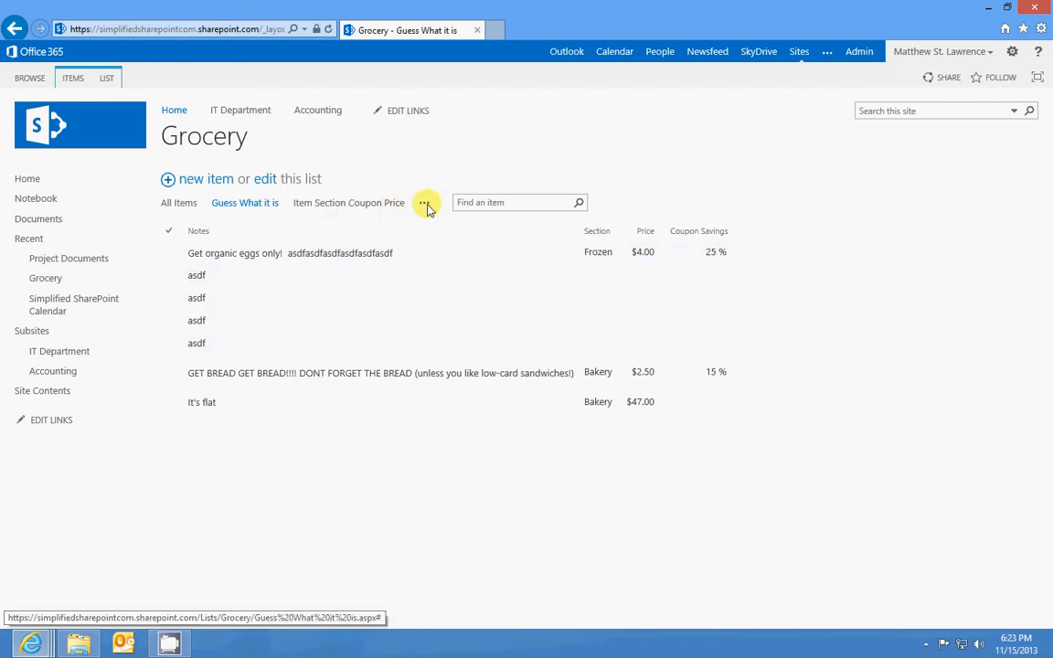
click(424, 202)
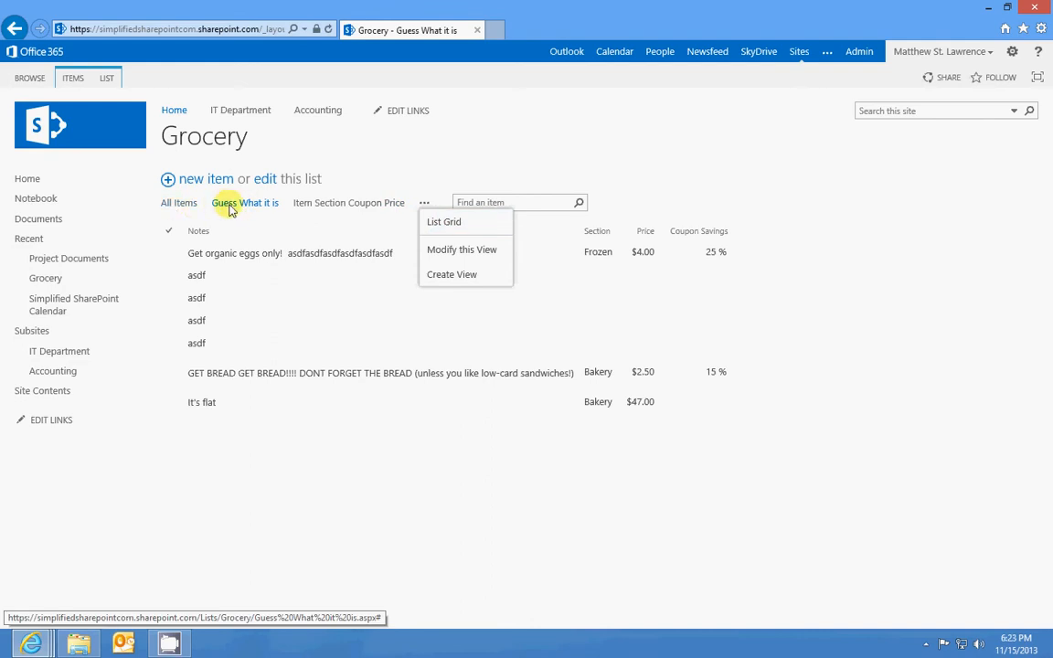
Modify the Guess What it is view to include the Item Name column and save.
click(461, 249)
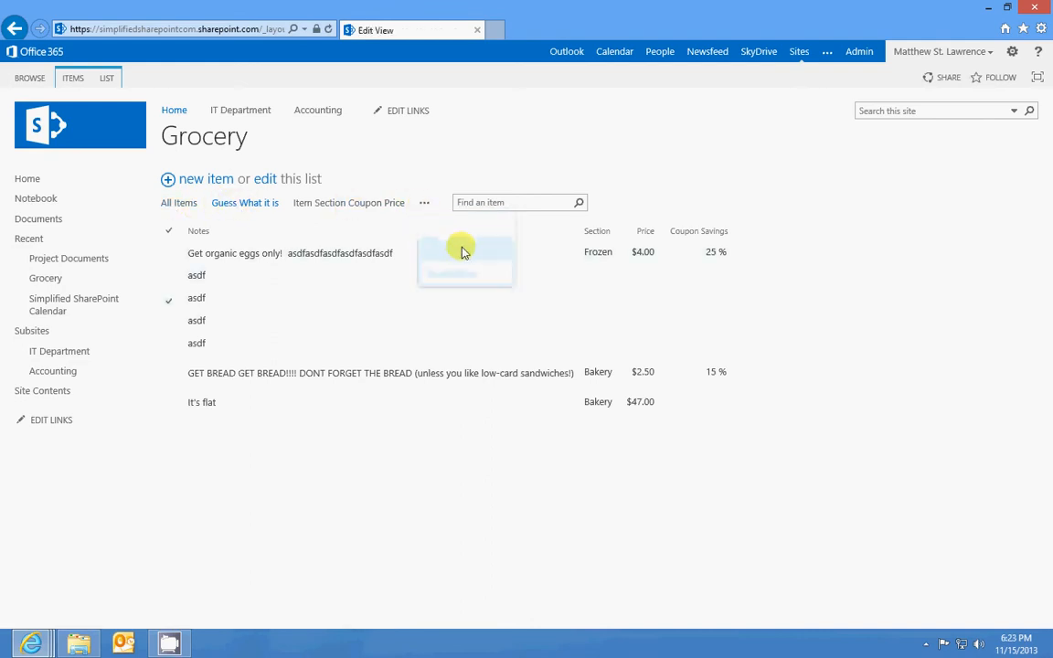
scroll(823, 320, down, 1)
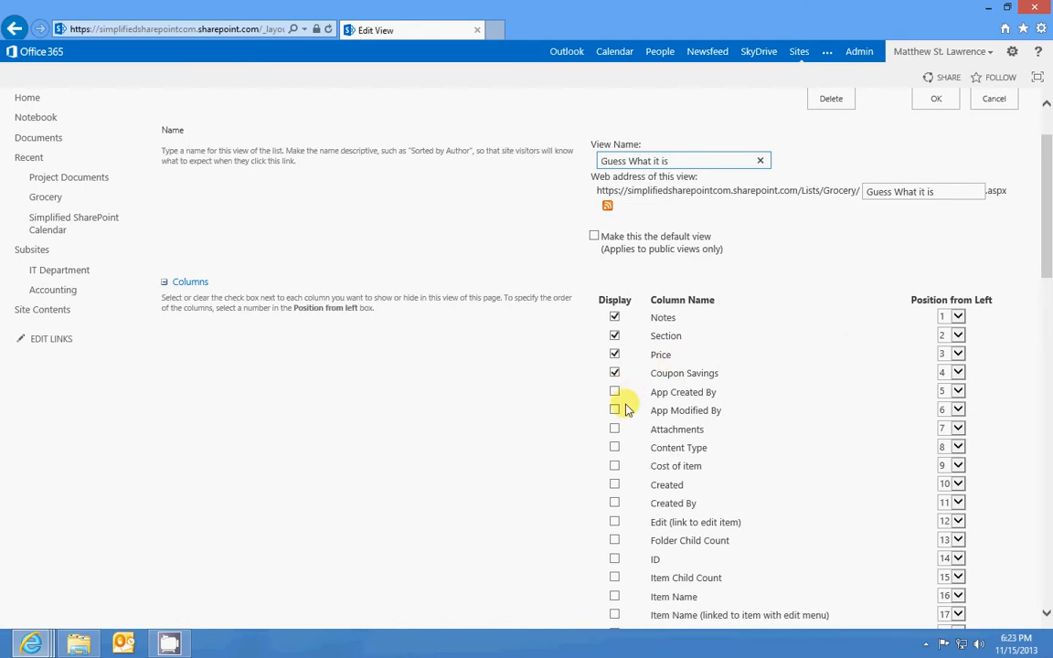
scroll(614, 461, down, 1)
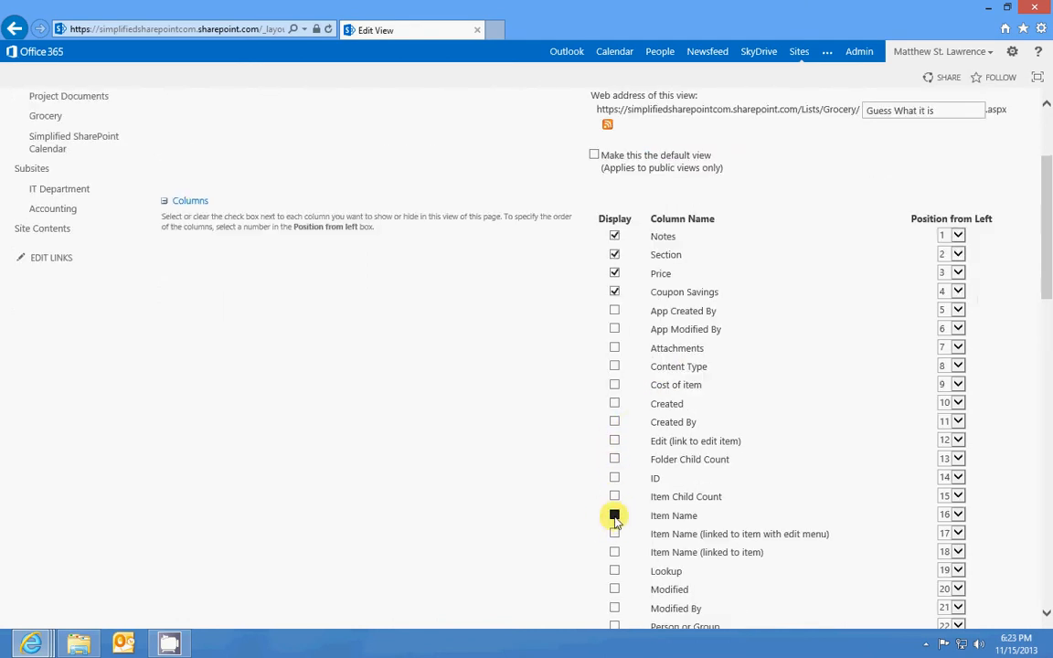
click(614, 516)
click(614, 552)
scroll(1005, 366, up, 3)
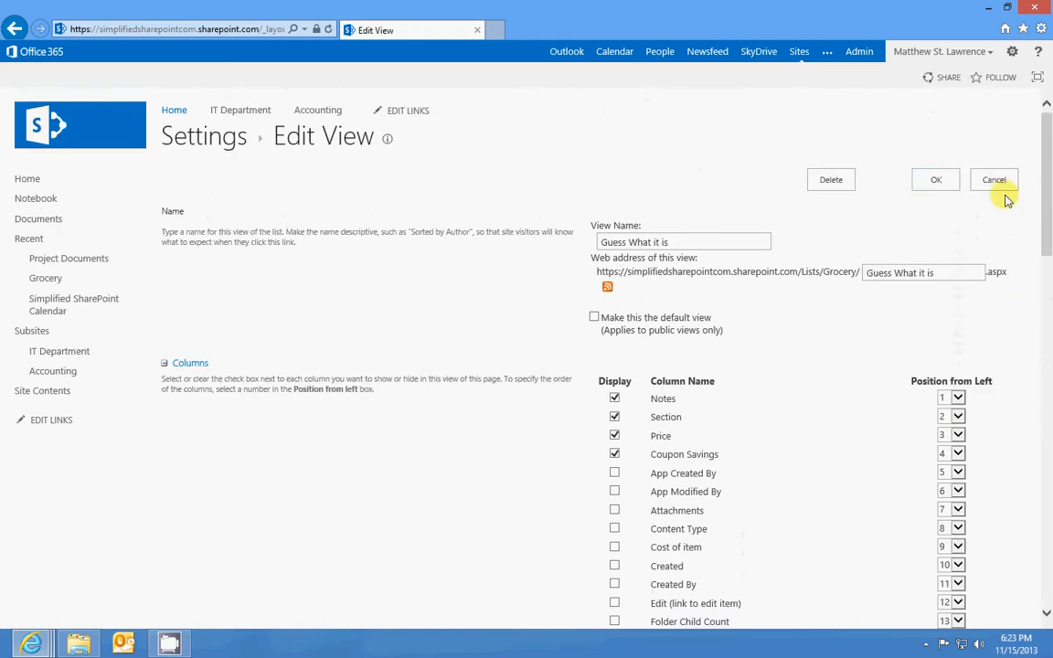
click(935, 179)
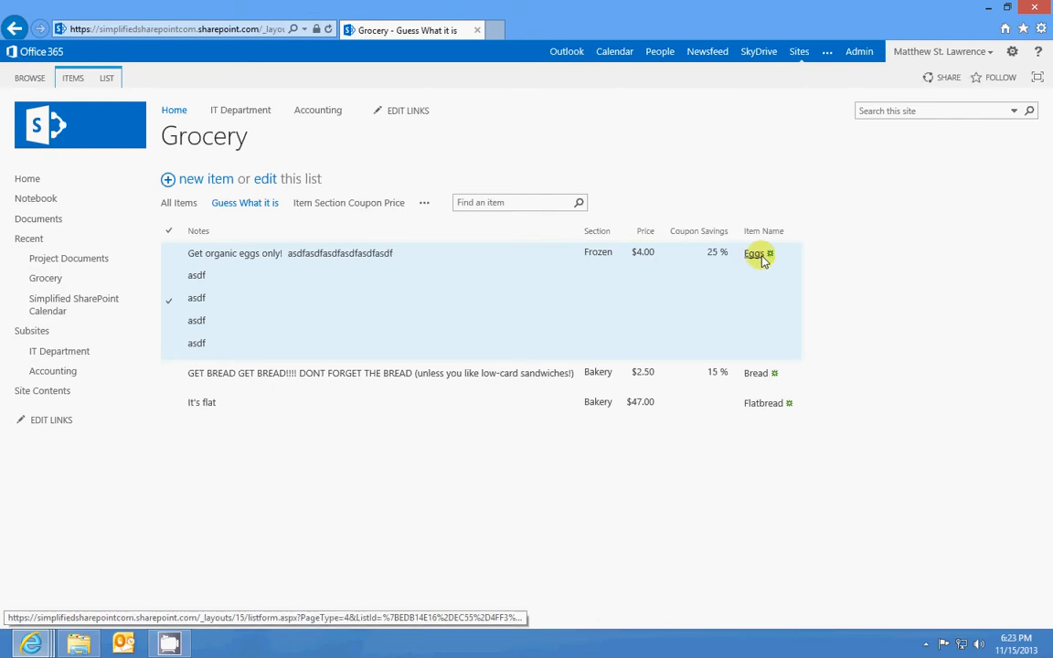
Modify the view again so Item Name is first and Notes is dropped, then save.
click(424, 202)
click(462, 249)
scroll(866, 349, down, 4)
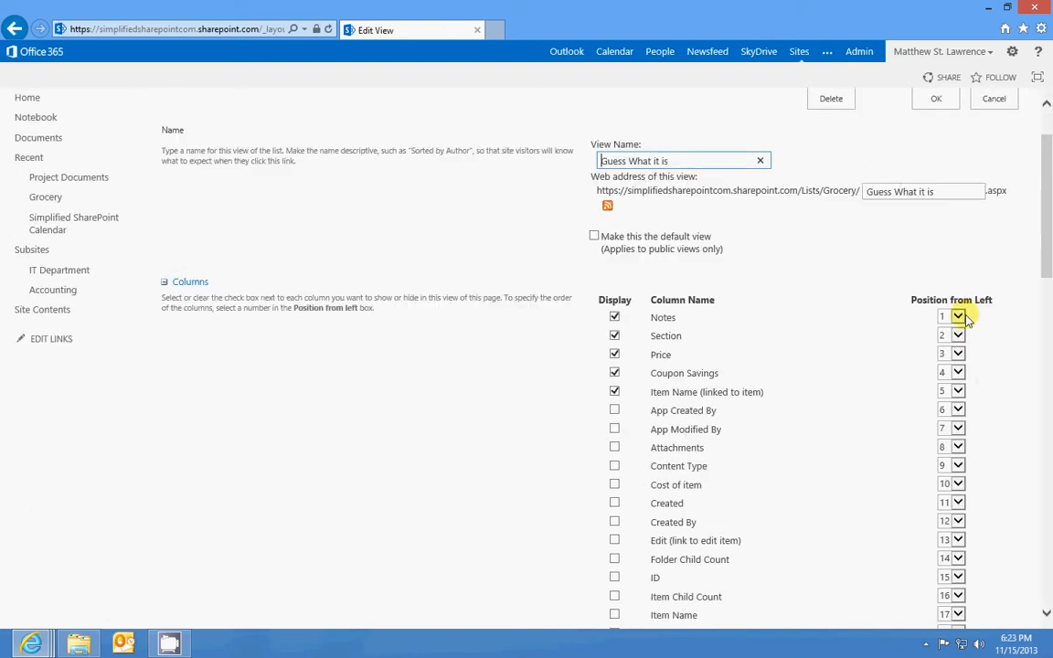
click(958, 311)
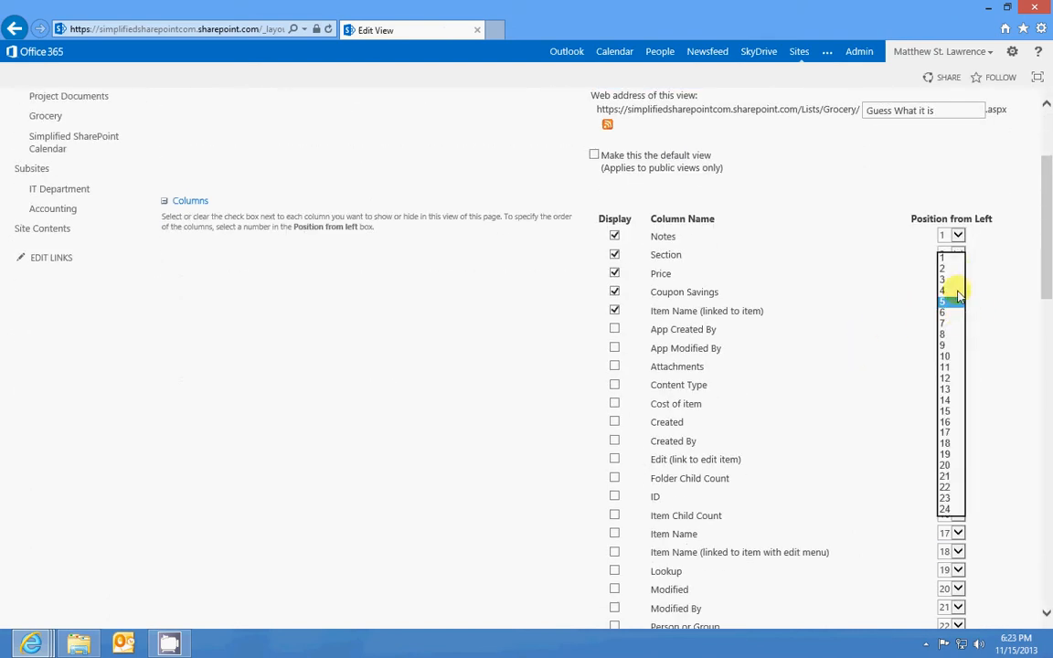
click(951, 254)
click(614, 236)
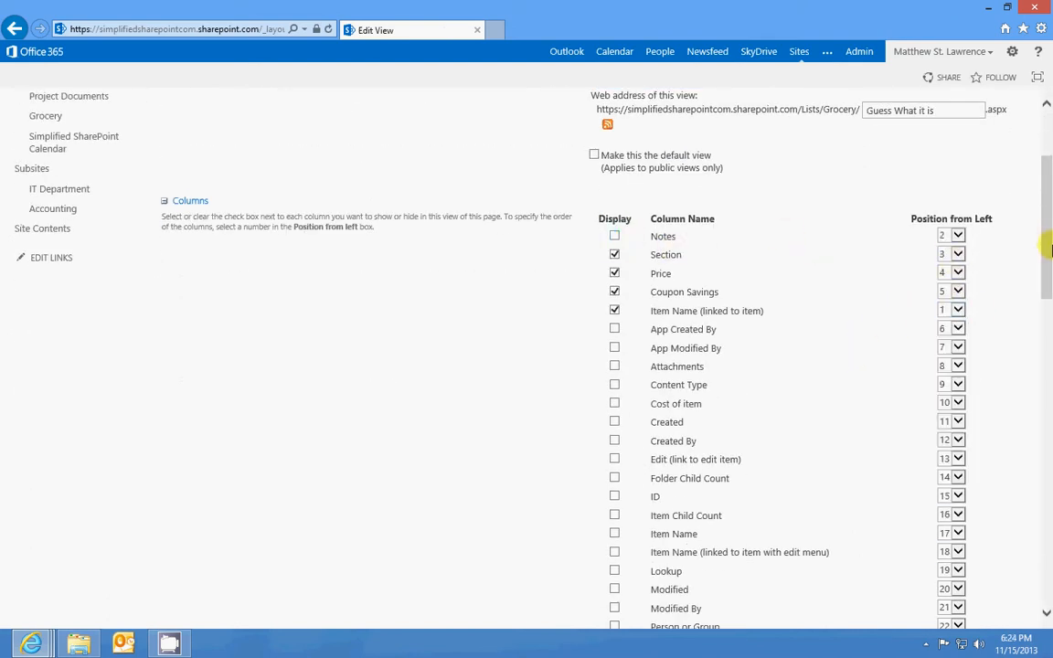
scroll(995, 262, up, 5)
click(924, 181)
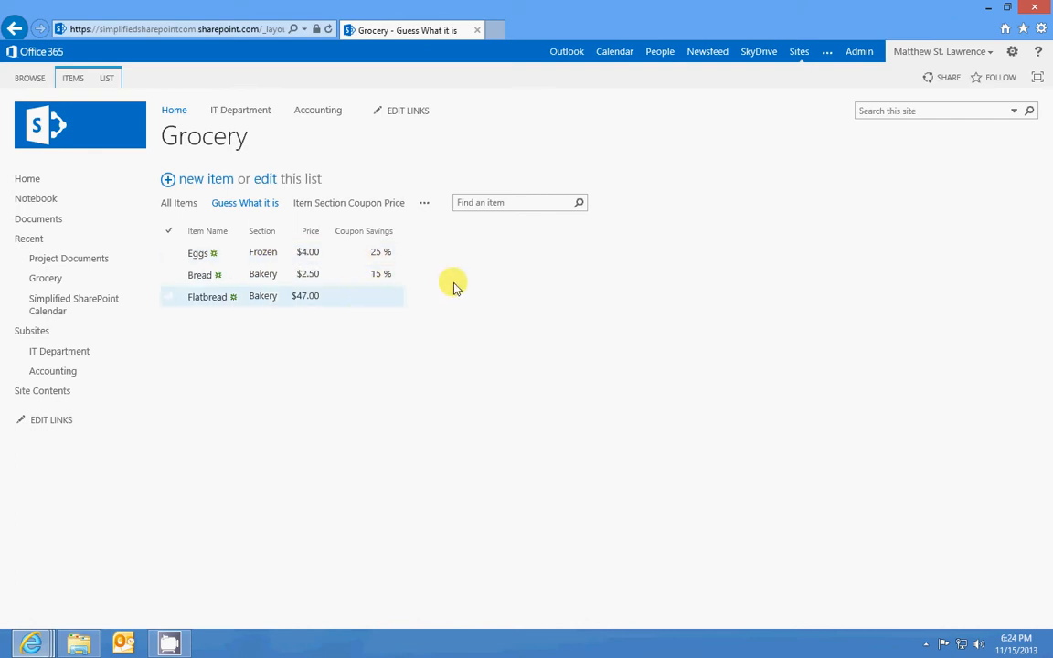
Switch among Item Section Coupon Price, All Items and Guess What it is, ending on Item Section Coupon Price.
click(366, 202)
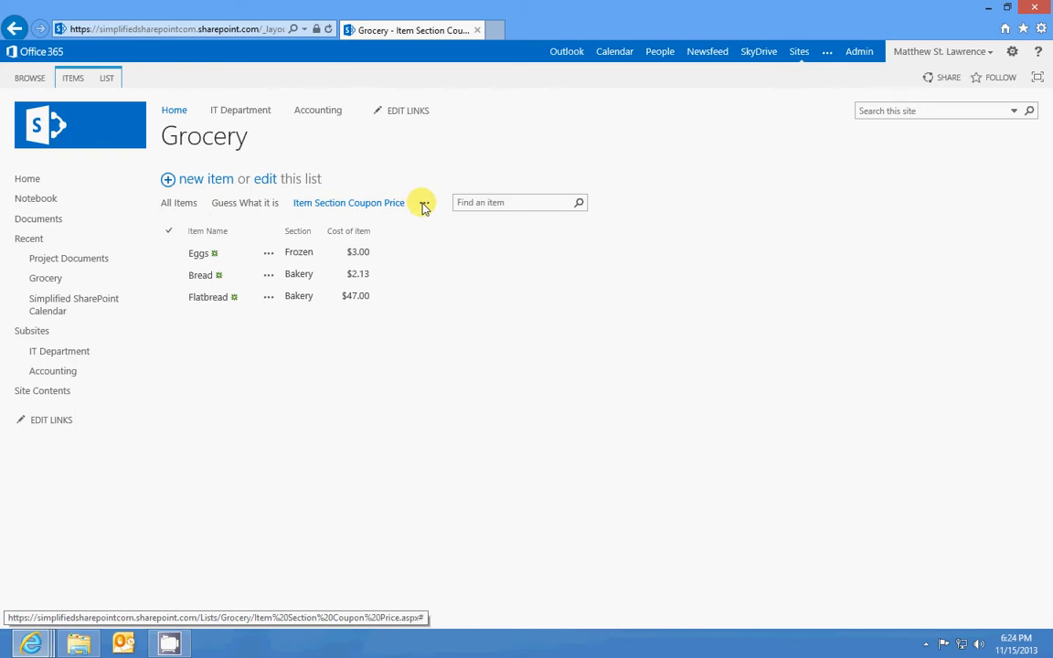
click(183, 202)
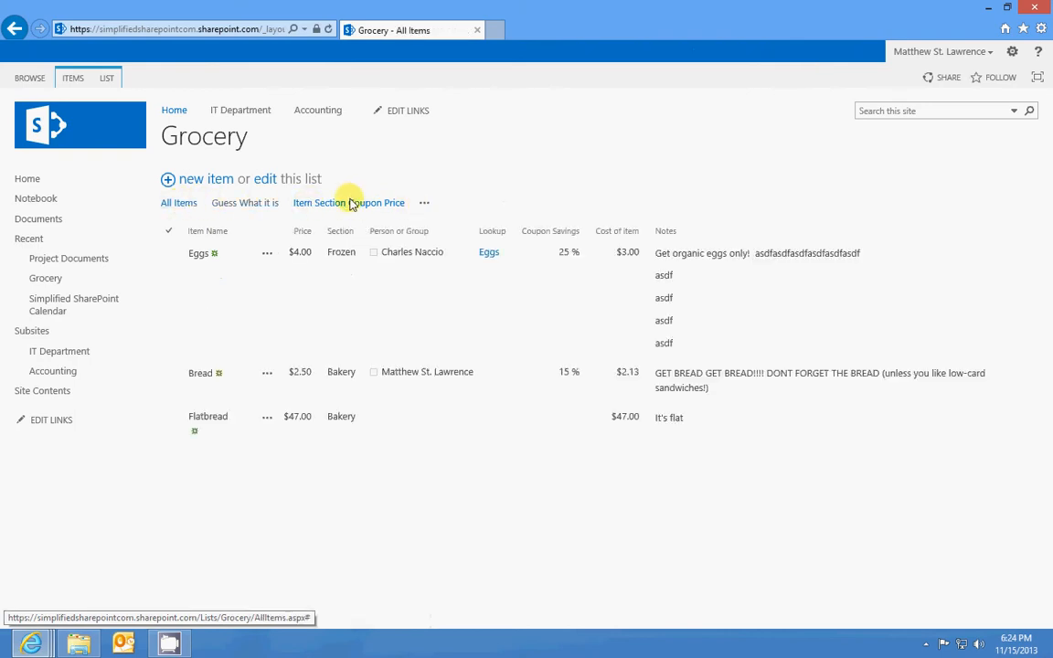
click(222, 205)
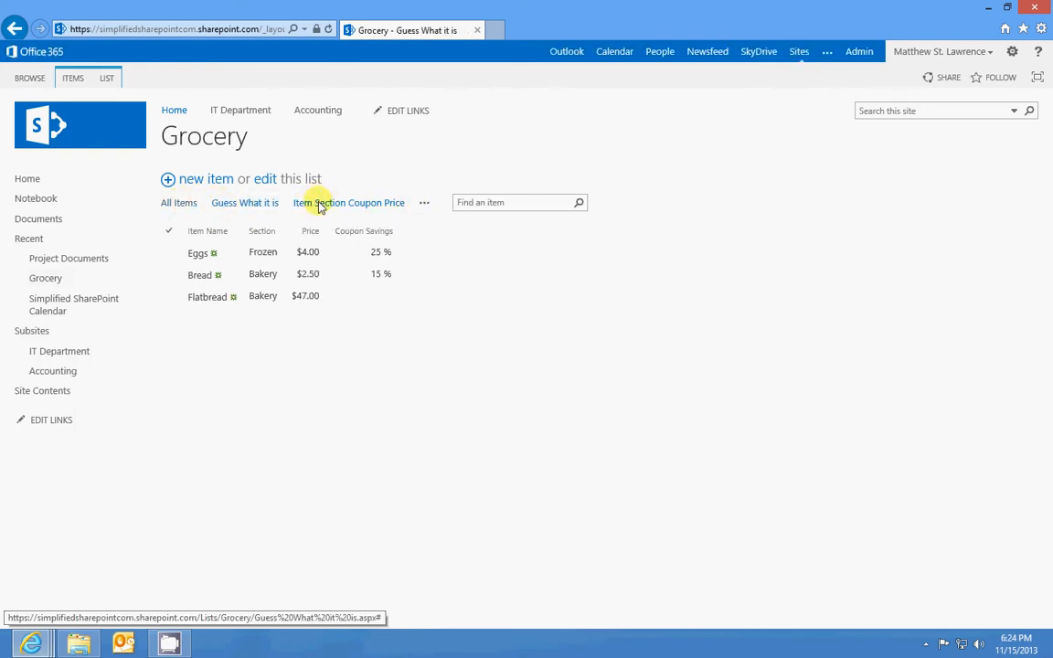
click(321, 203)
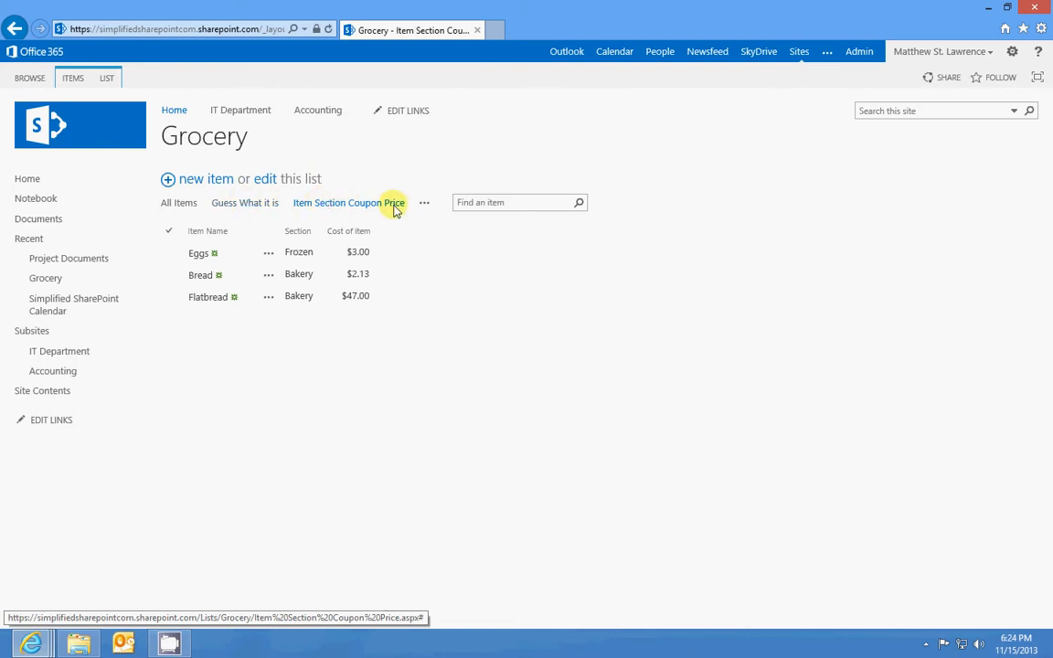
click(424, 203)
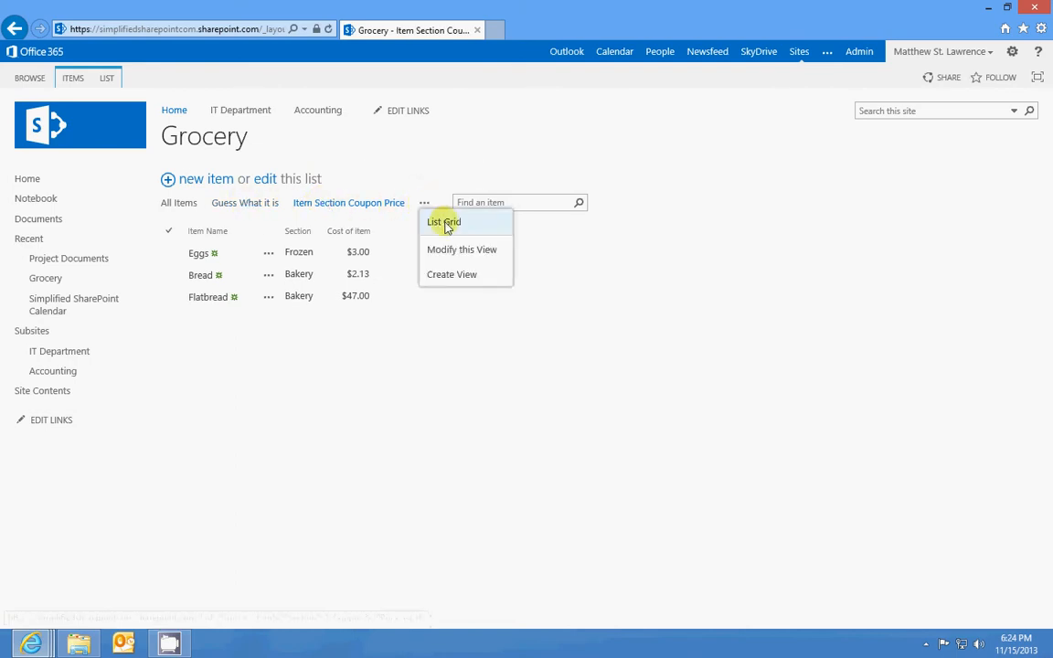
In List Grid view, set Bread's Lookup to Flatbread and Flatbread's to Bread, then stop editing.
click(444, 222)
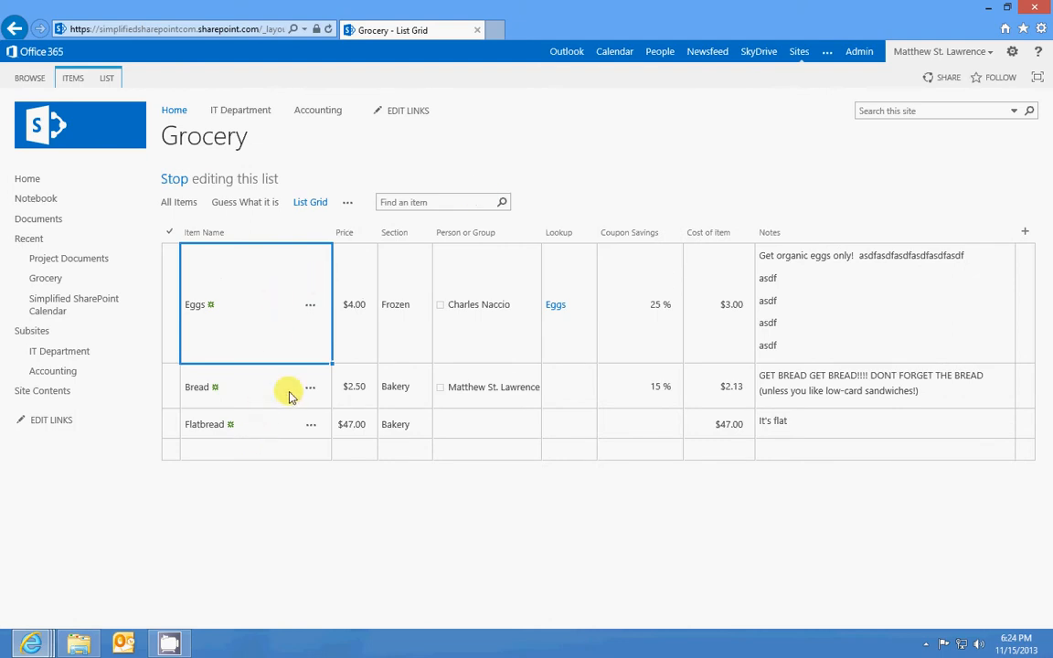
click(571, 388)
click(588, 391)
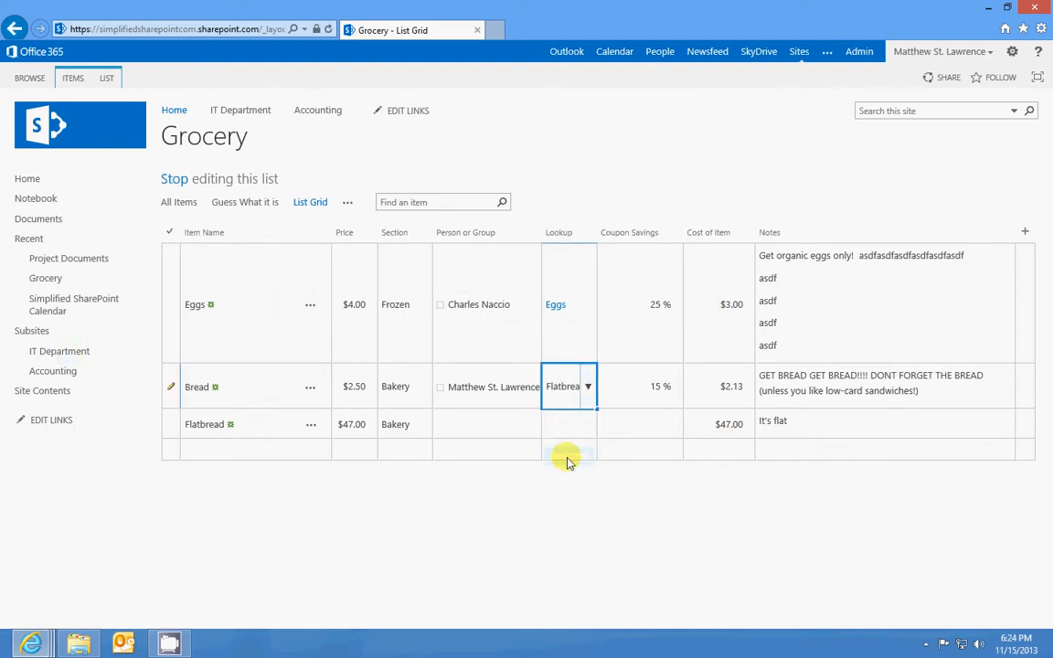
click(568, 424)
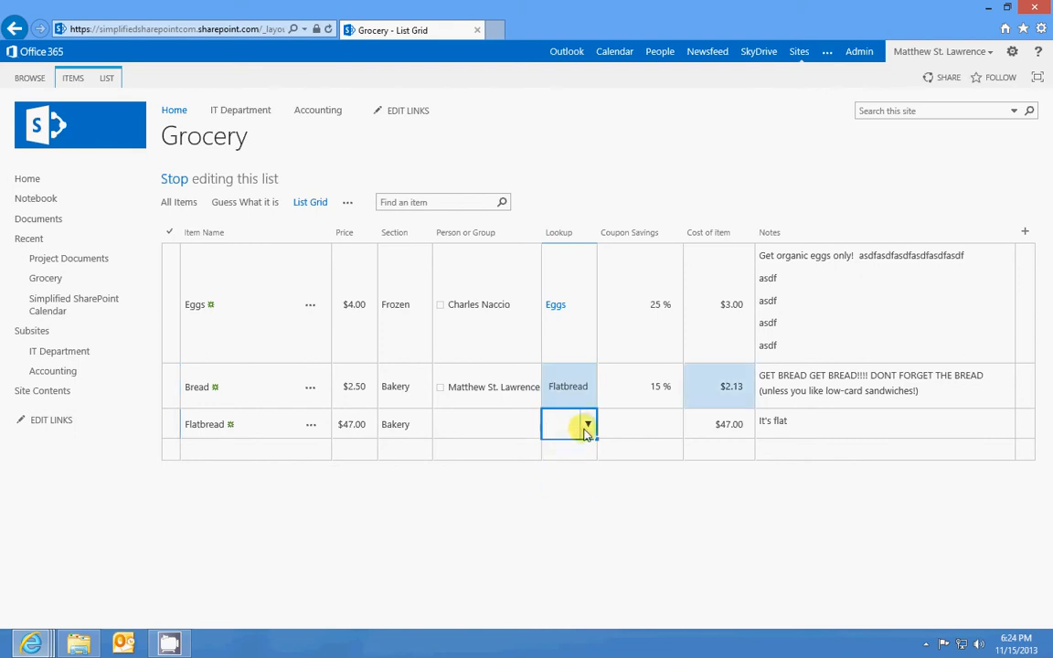
click(587, 425)
click(563, 467)
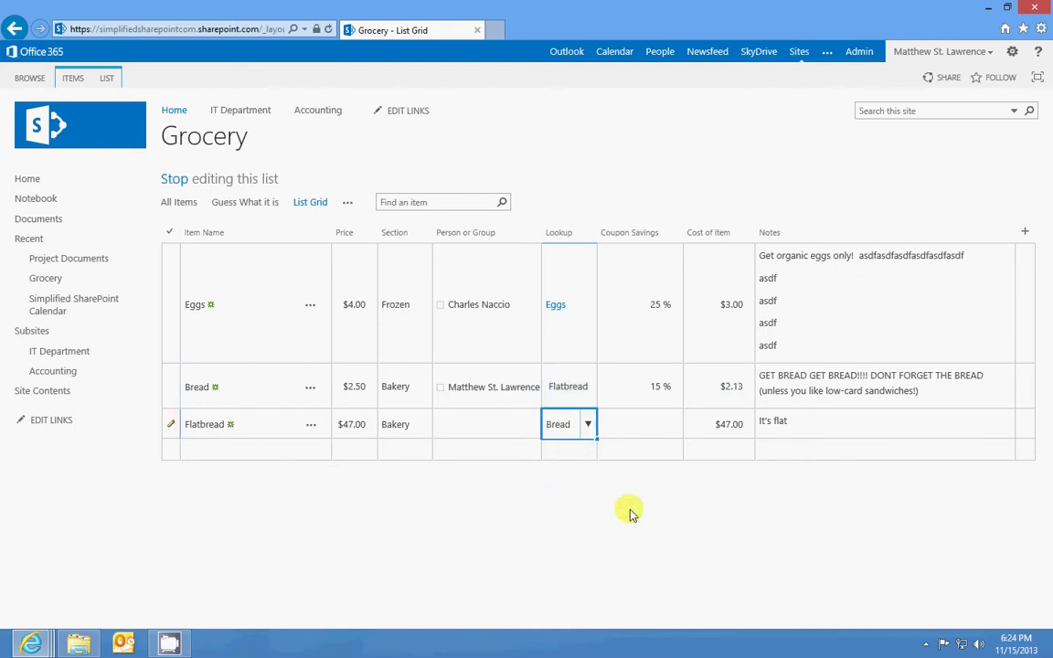
click(175, 178)
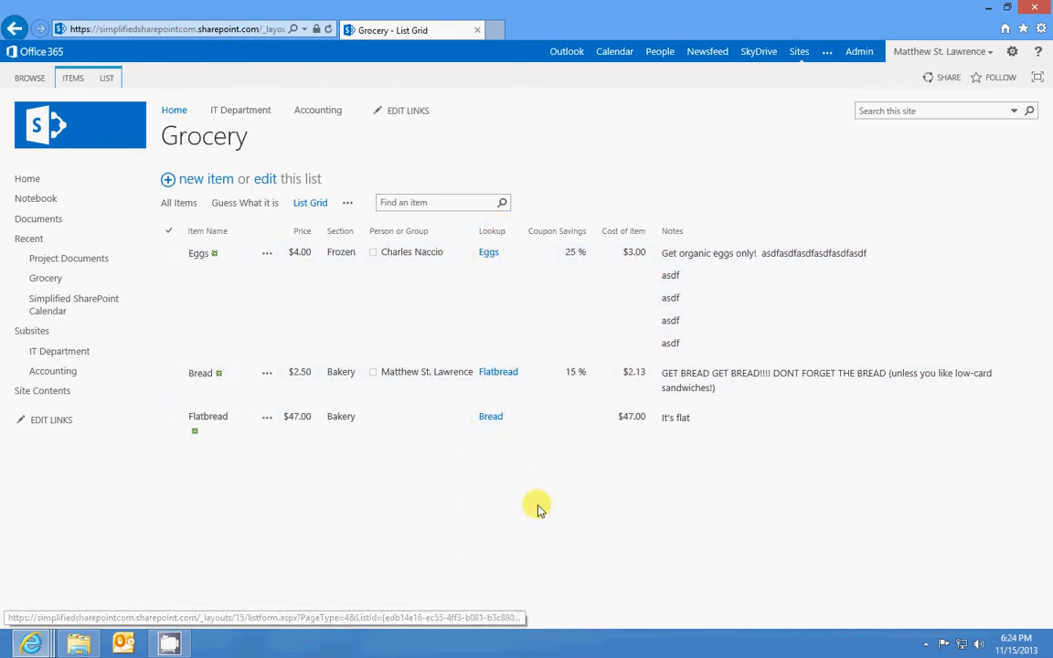
Go to the Project Documents library and start creating a new column from the Library ribbon.
click(53, 262)
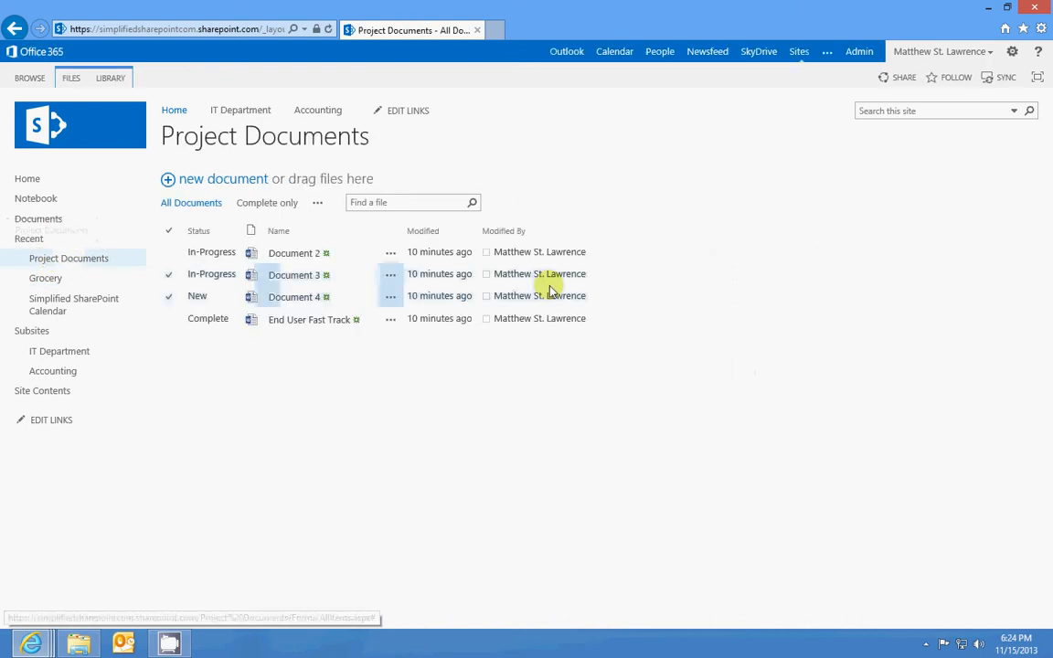
click(107, 81)
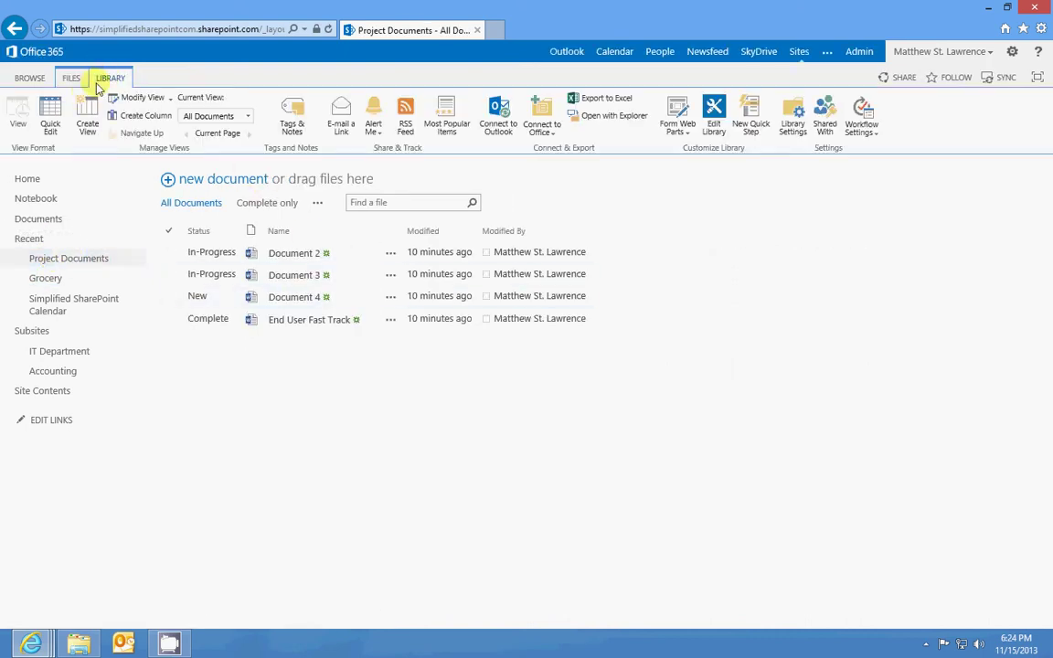
click(132, 114)
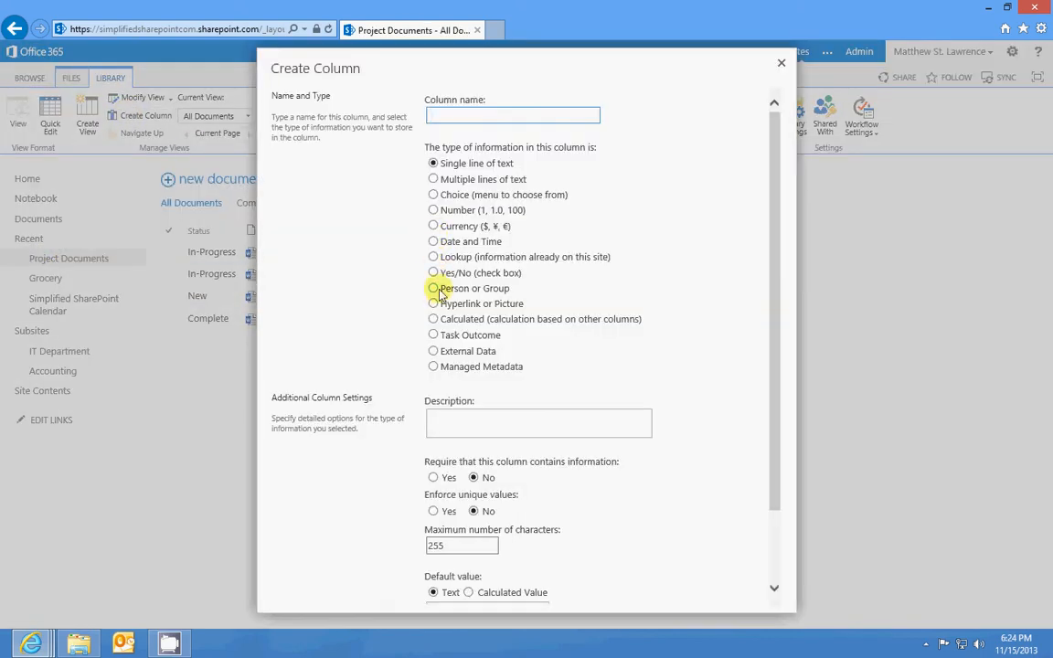
Create the Food Product column as a Lookup sourced from Grocery's Item Name.
click(433, 256)
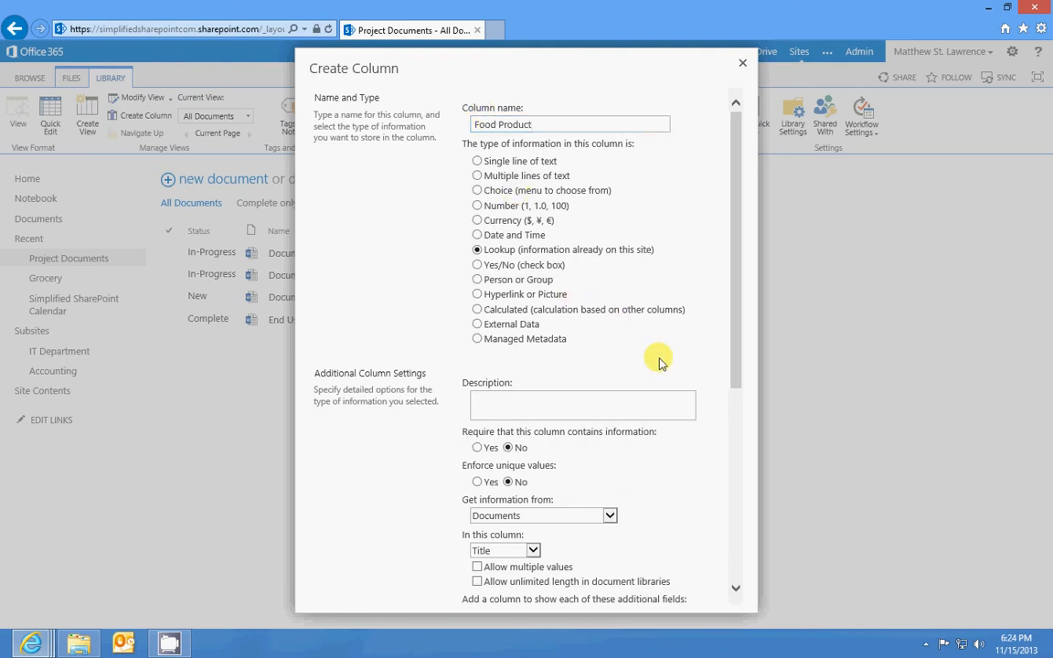
scroll(662, 362, down, 3)
click(544, 282)
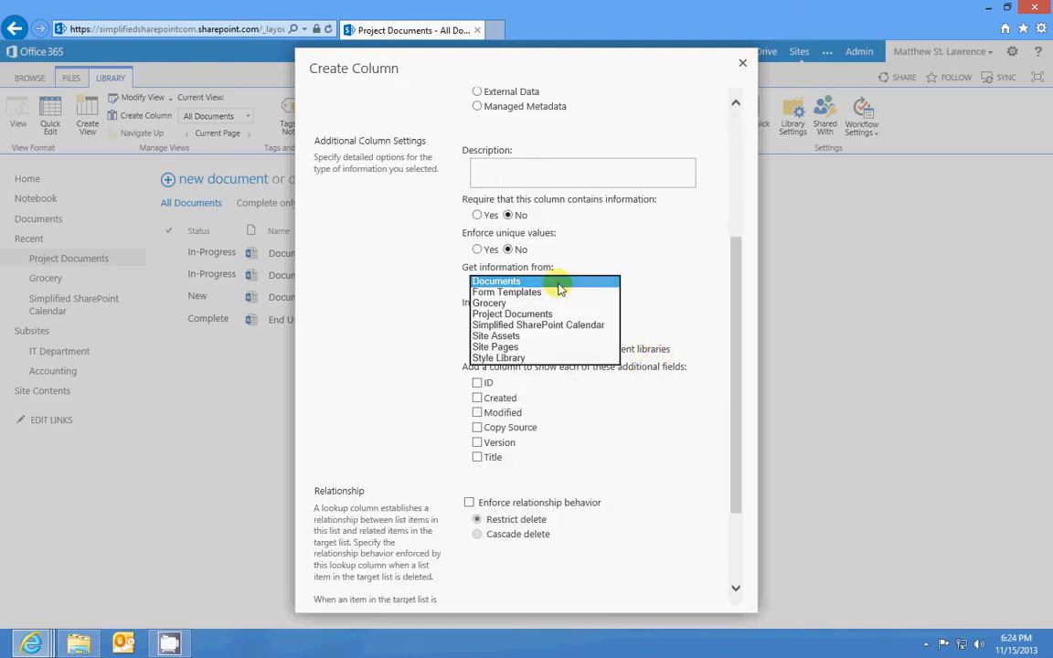
click(494, 301)
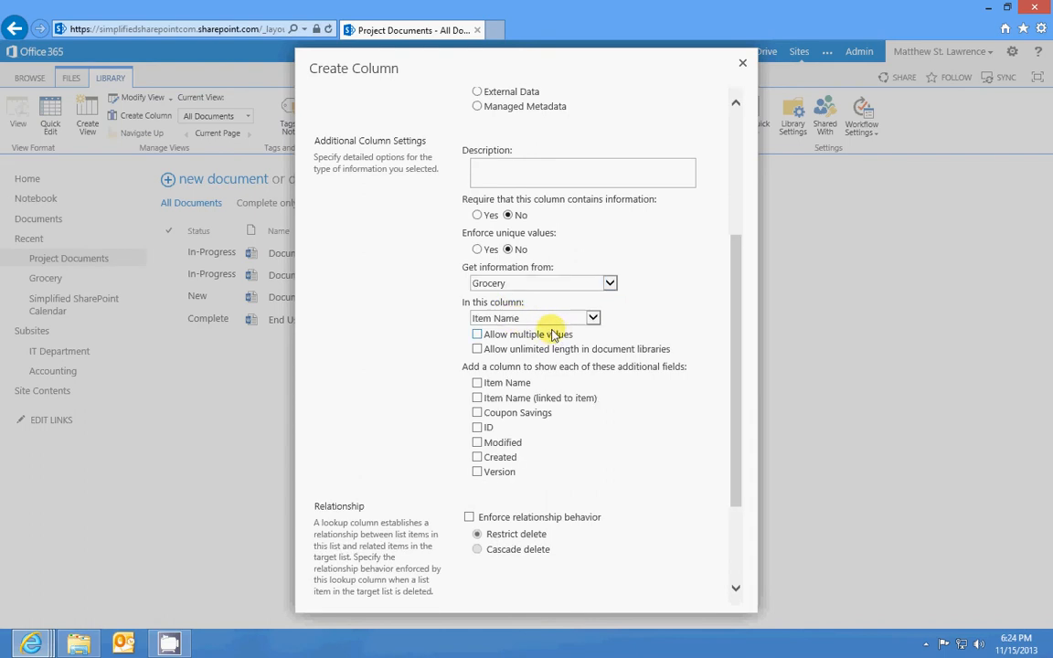
click(532, 317)
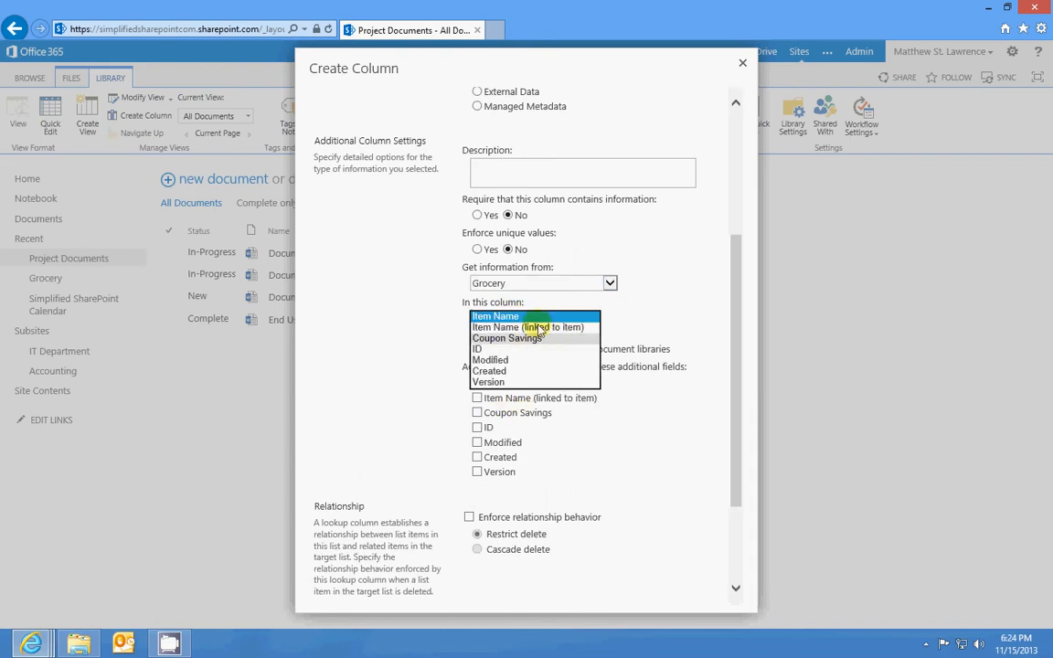
click(534, 316)
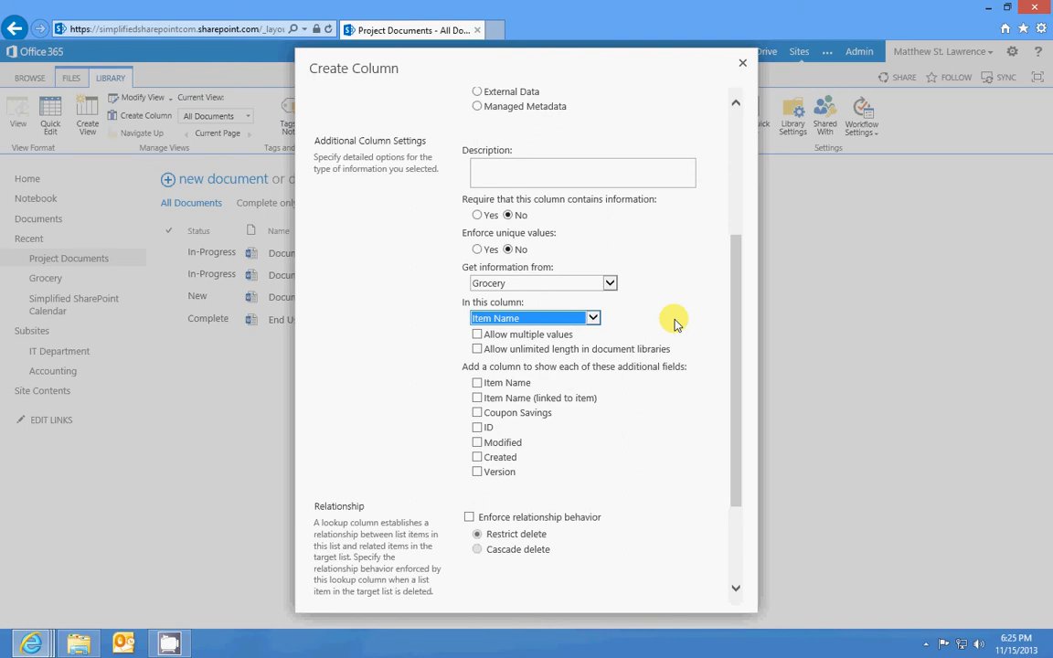
scroll(676, 324, down, 3)
click(647, 592)
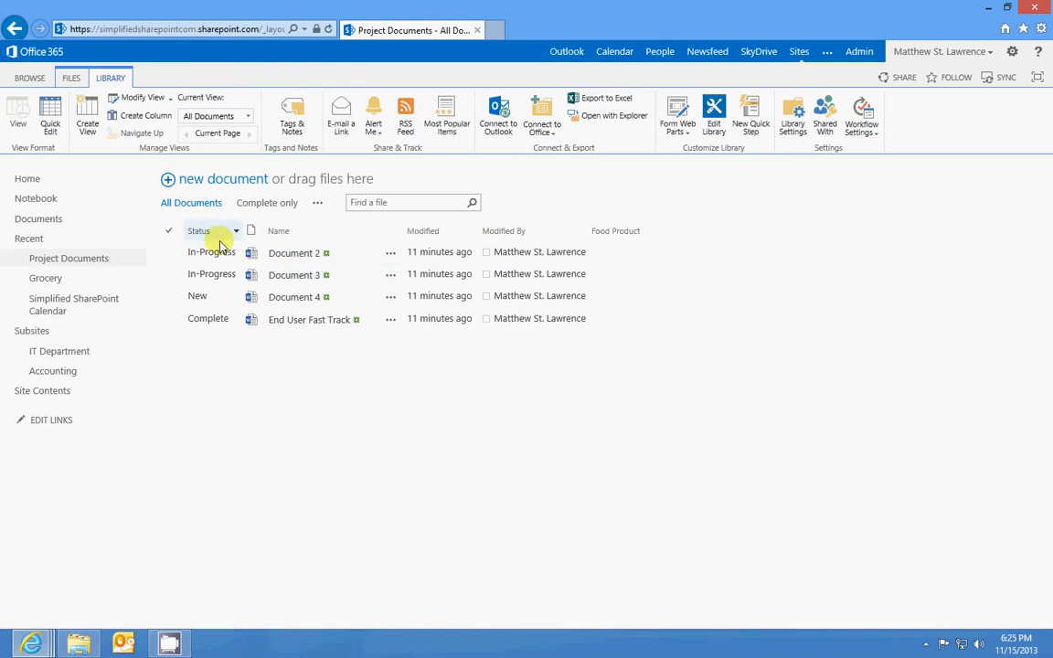
Select Document 2 and reach Edit Properties through its callout's more actions.
click(199, 256)
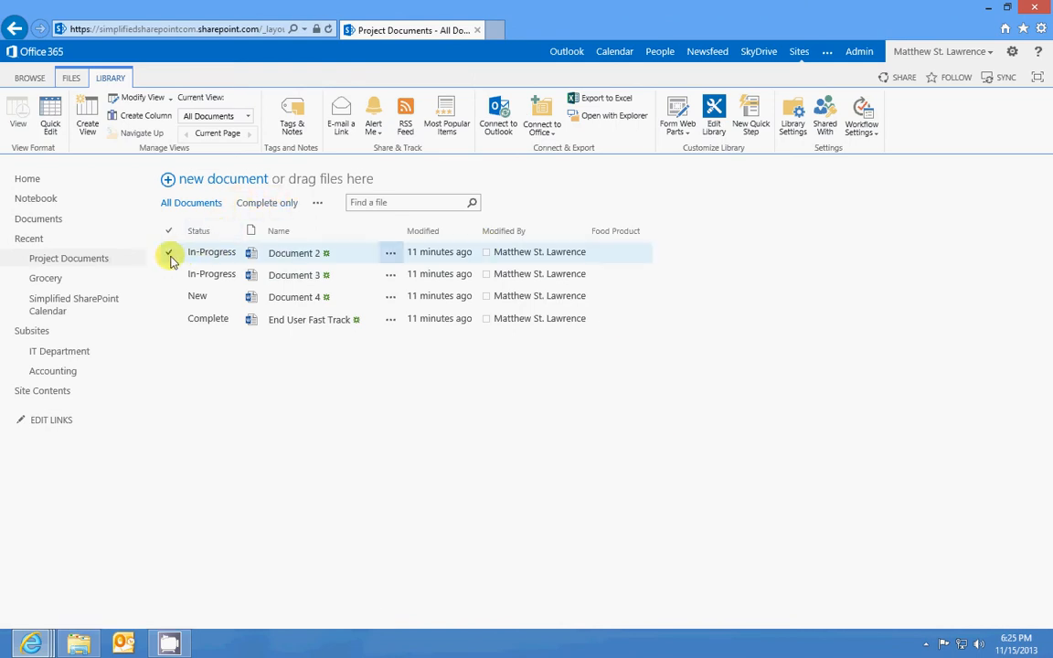
click(169, 253)
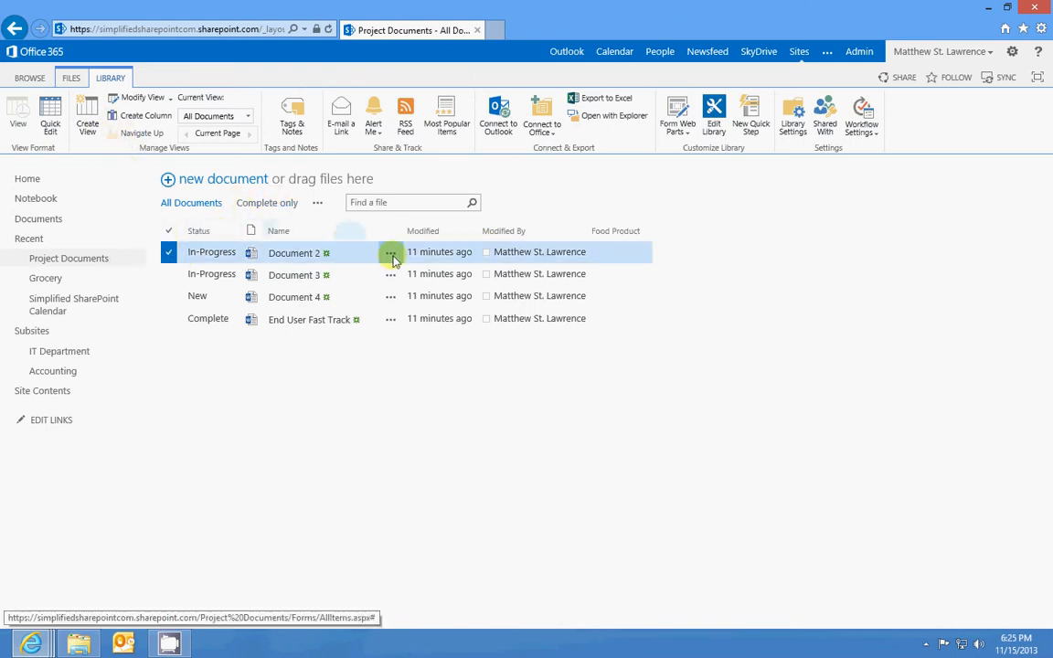
click(391, 254)
click(567, 488)
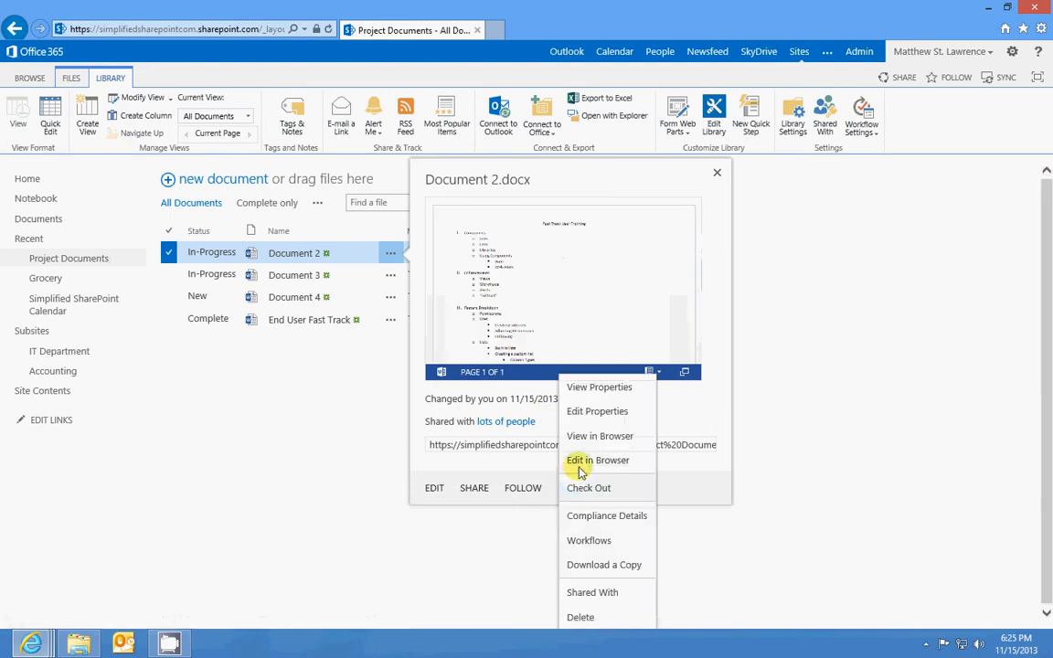
click(599, 413)
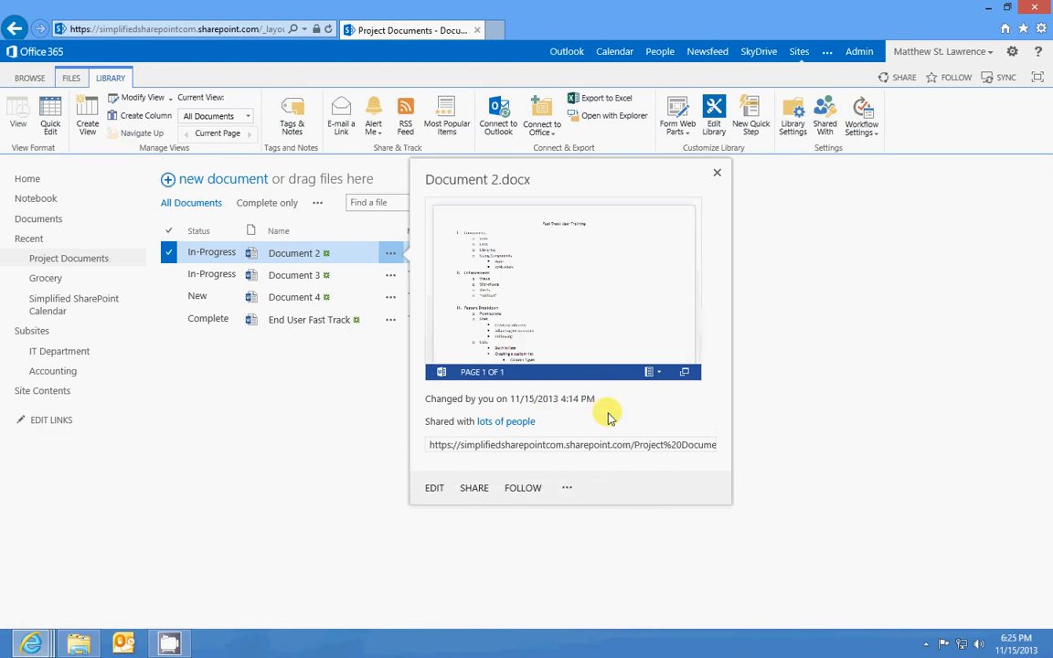
Choose Eggs as Document 2's Food Product and save its properties.
click(301, 265)
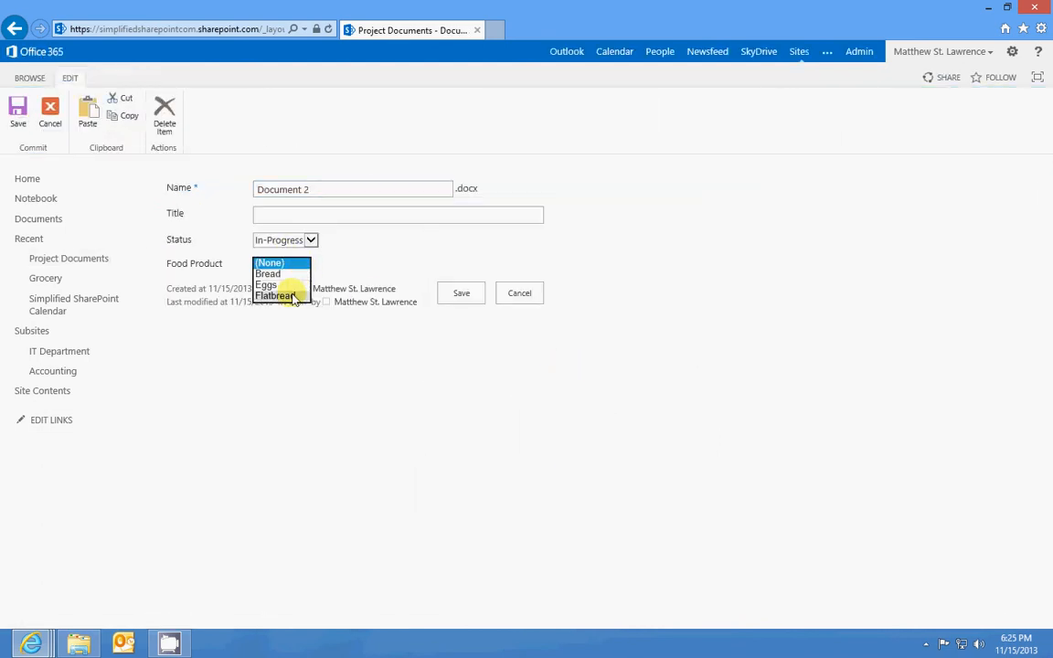
click(268, 285)
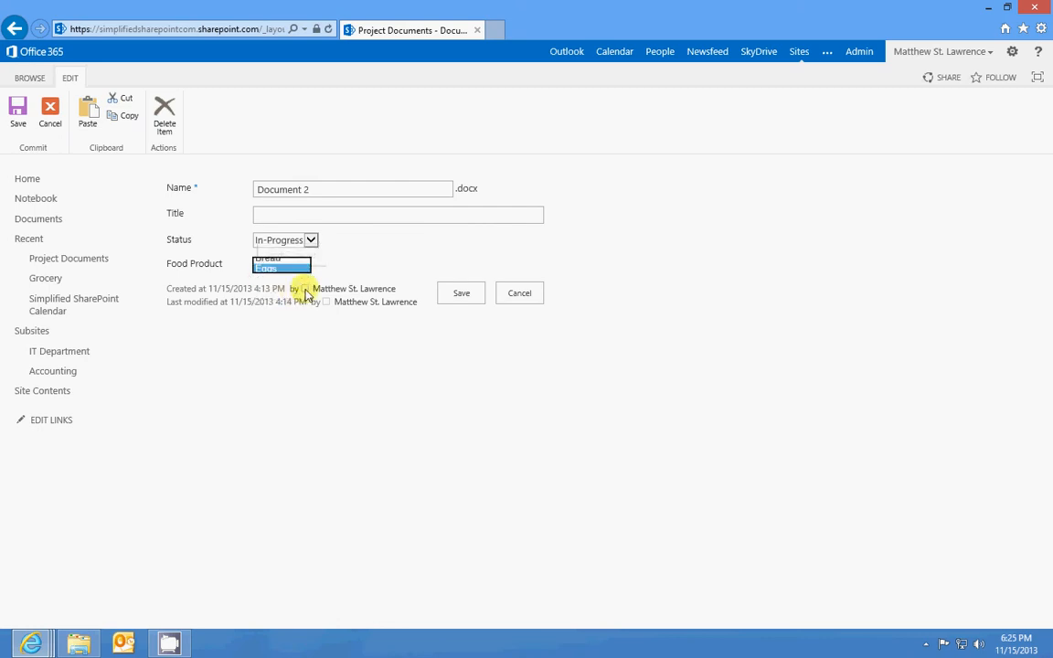
click(460, 293)
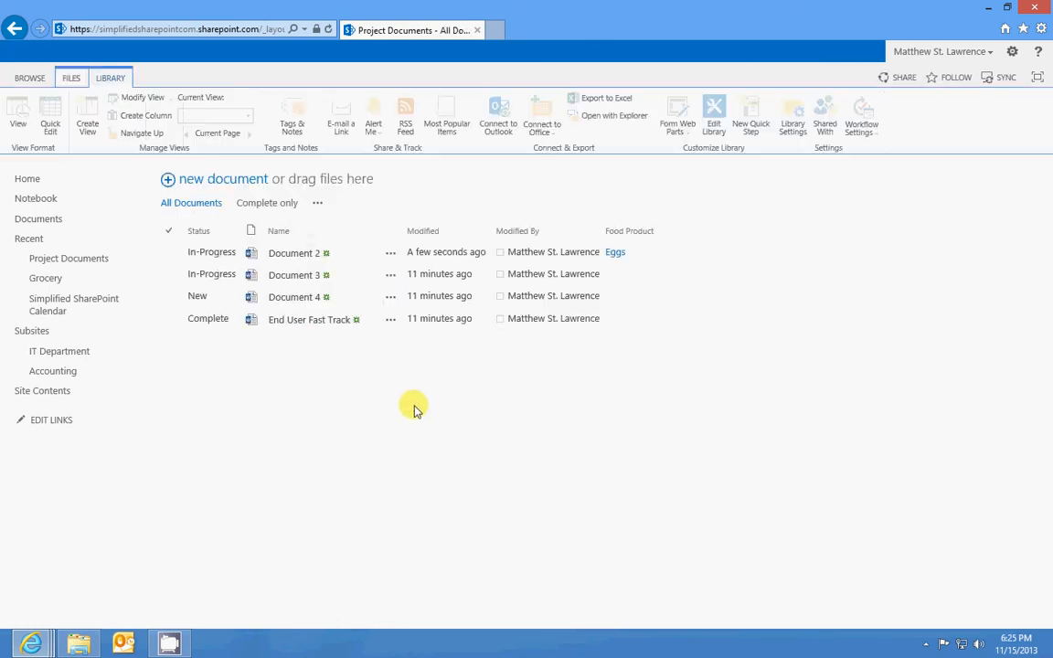
click(615, 252)
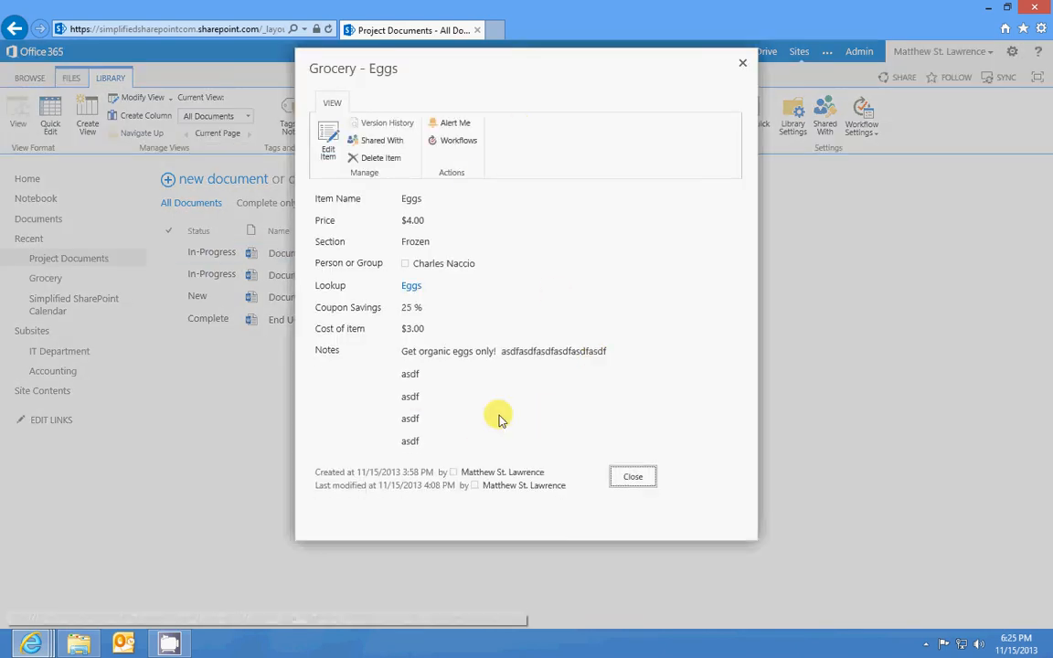
drag(402, 351, 470, 438)
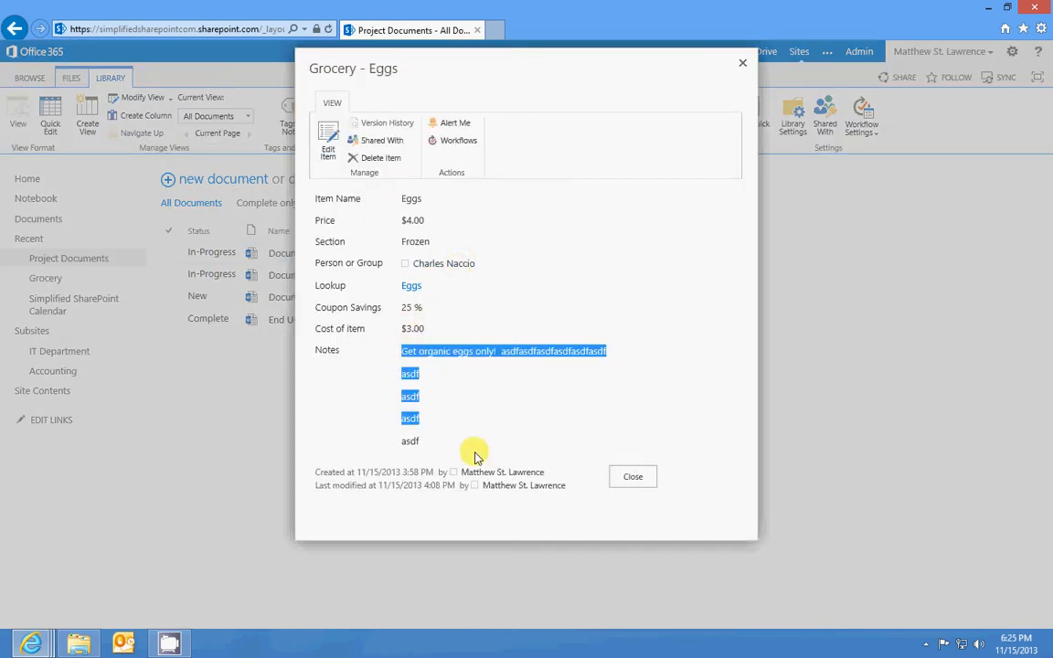
click(592, 440)
click(633, 476)
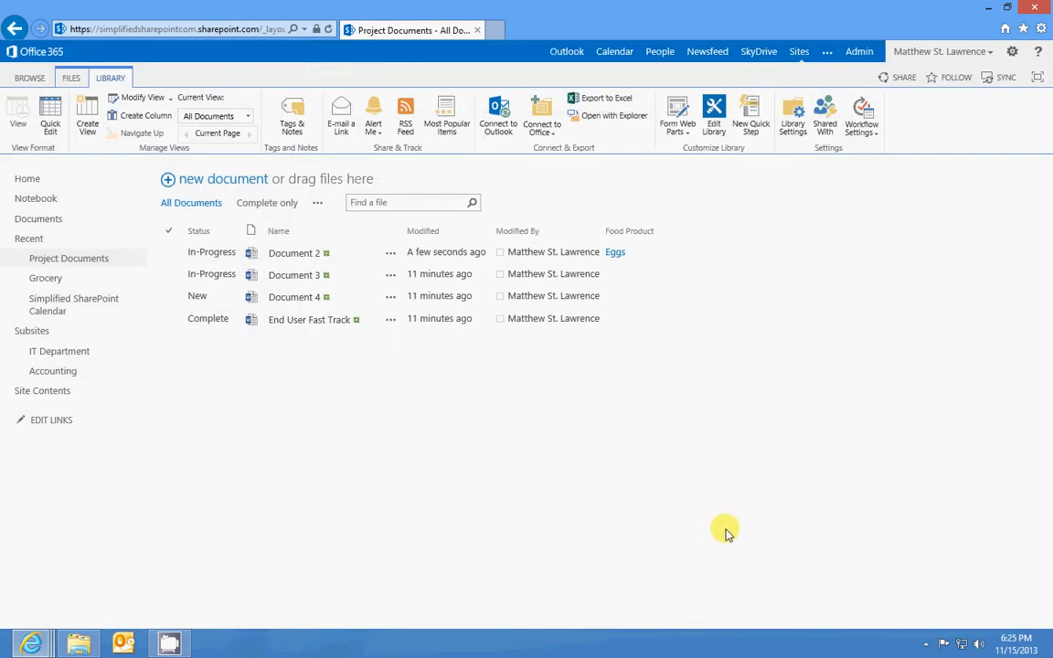
click(70, 78)
click(30, 78)
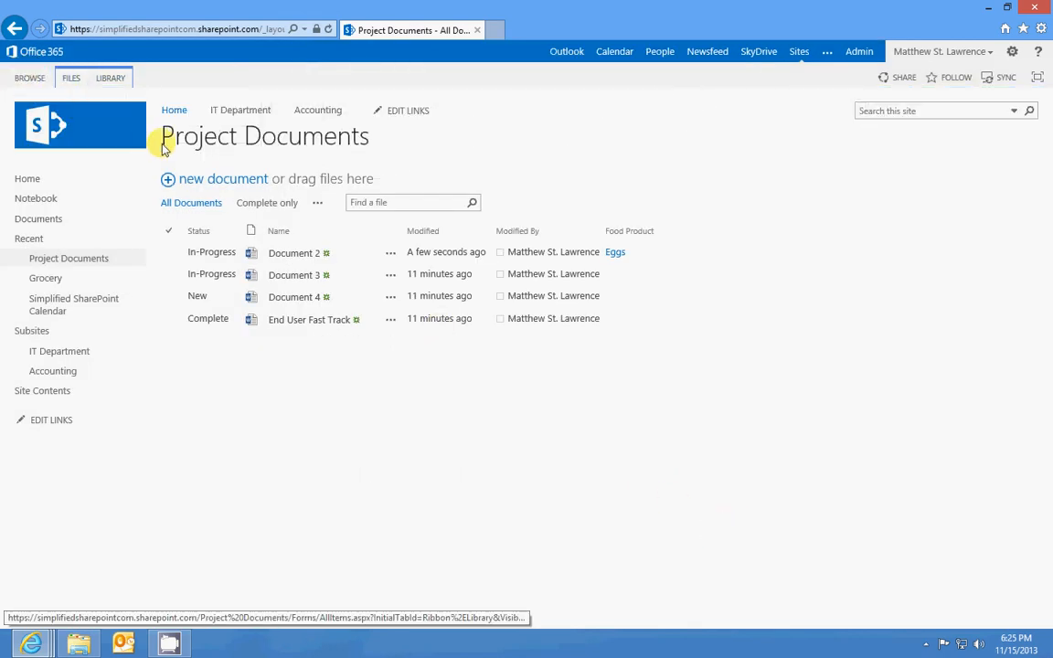